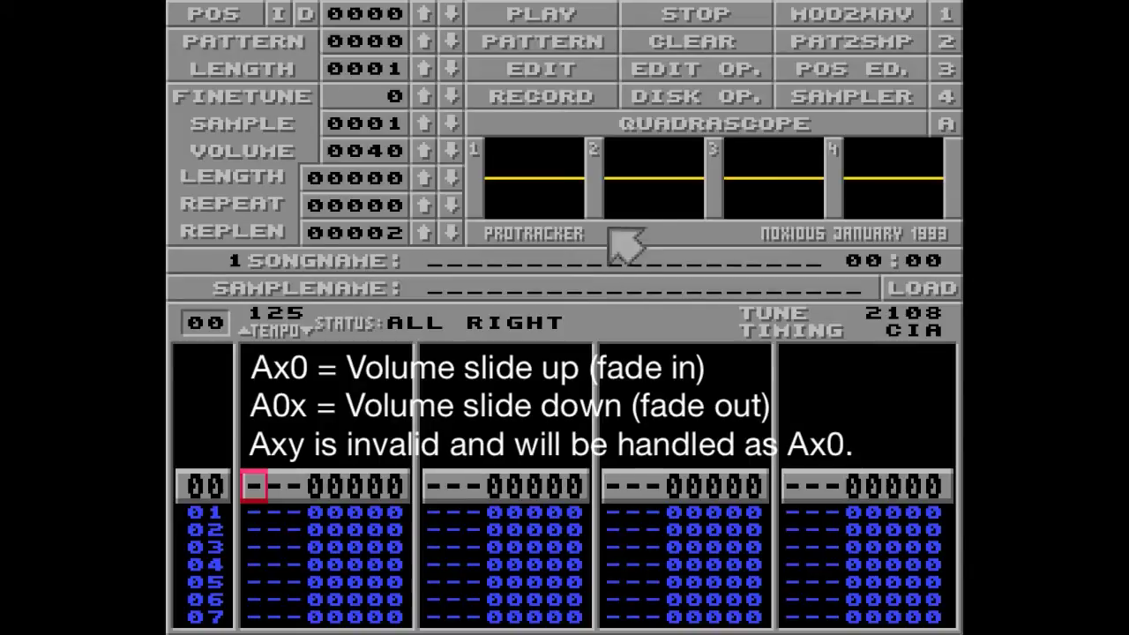
- Load the MOD.EXAMPLE module and switch to the empty pattern 01
left_click(677, 97)
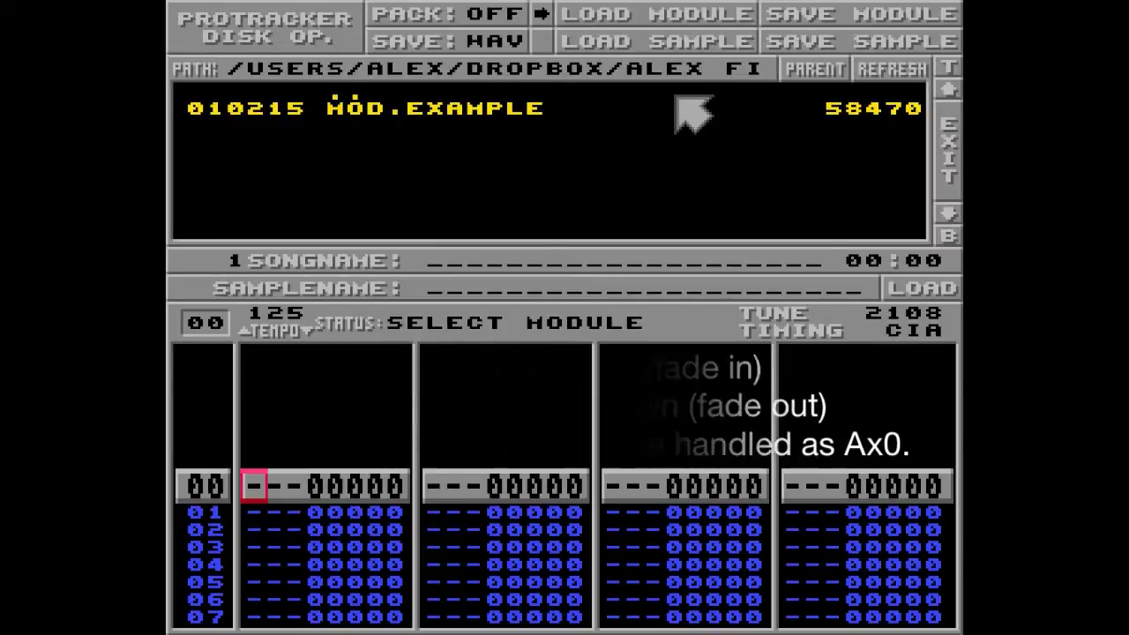
left_click(527, 113)
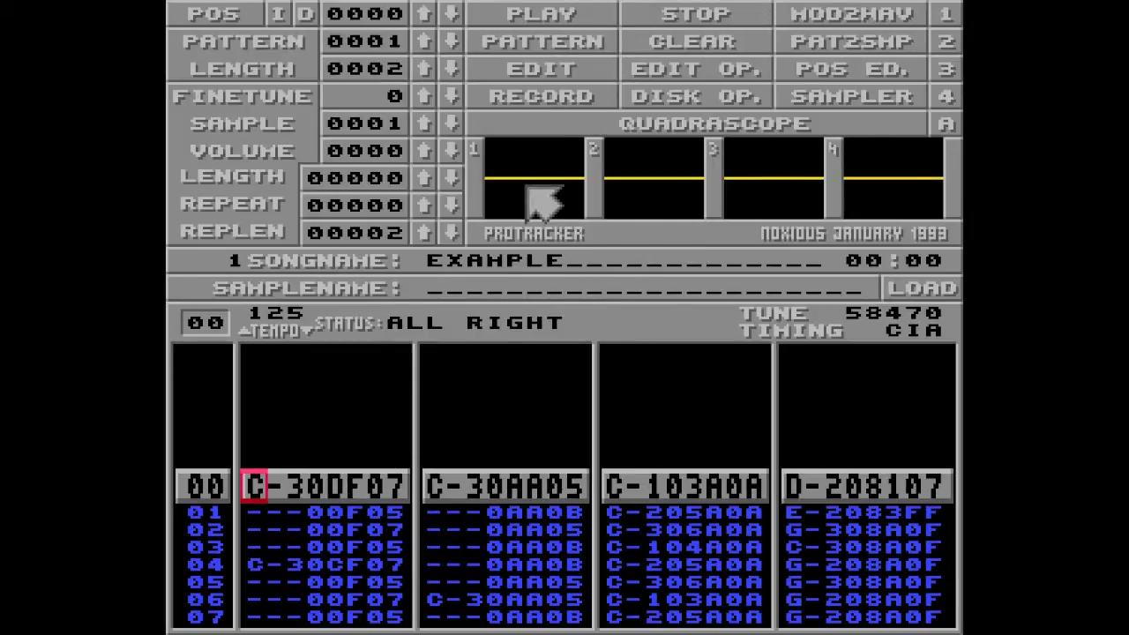
key("alt+Right")
- Move the edit position into channel 2 and choose sample 09, MINOR CHORD
key("Down")
key("Down")
key("Down")
key("Up")
key("Up")
key("Up")
key("Right")
key("Right")
key("Right")
key("Right")
key("Right")
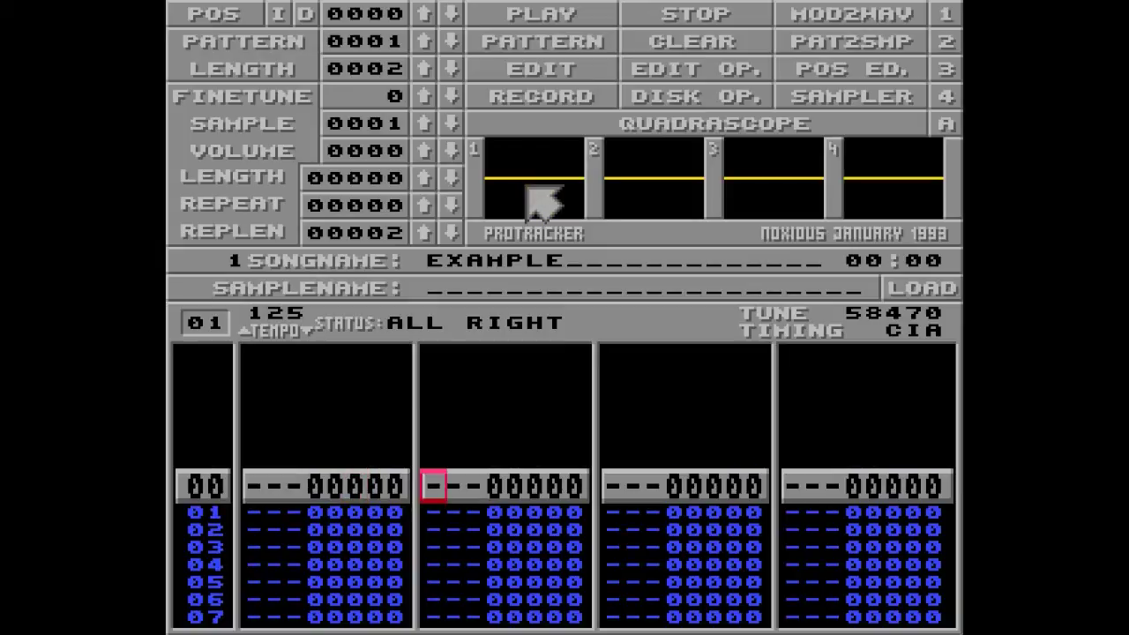
left_click(425, 123)
left_click(425, 122)
left_click(425, 122)
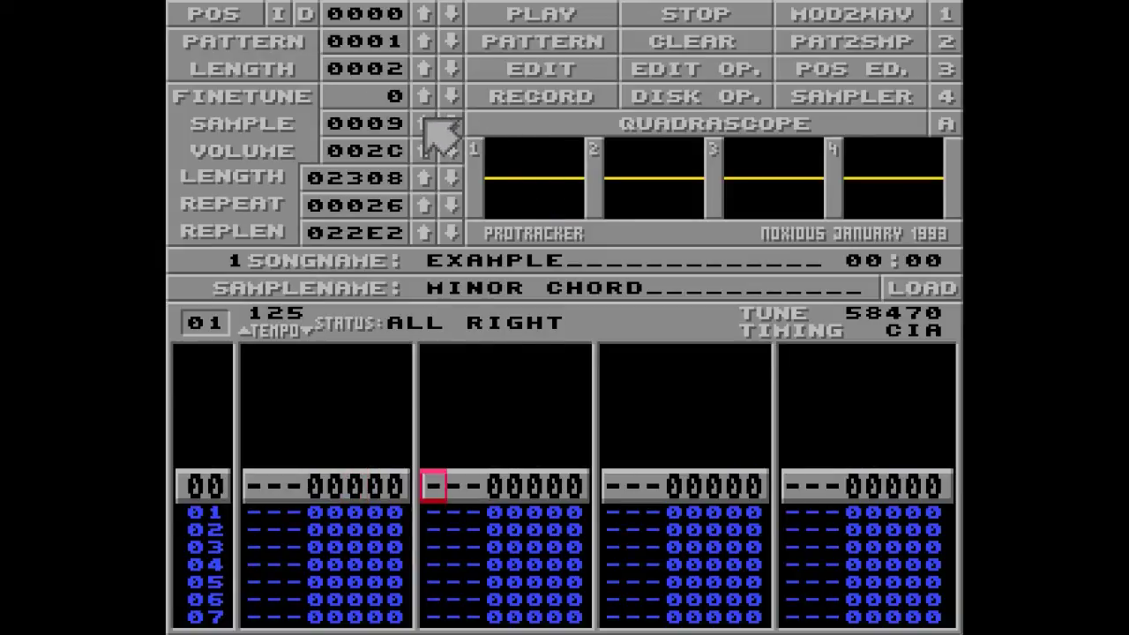
- Enter a G-2 note on row 00 of channel 2
key("space")
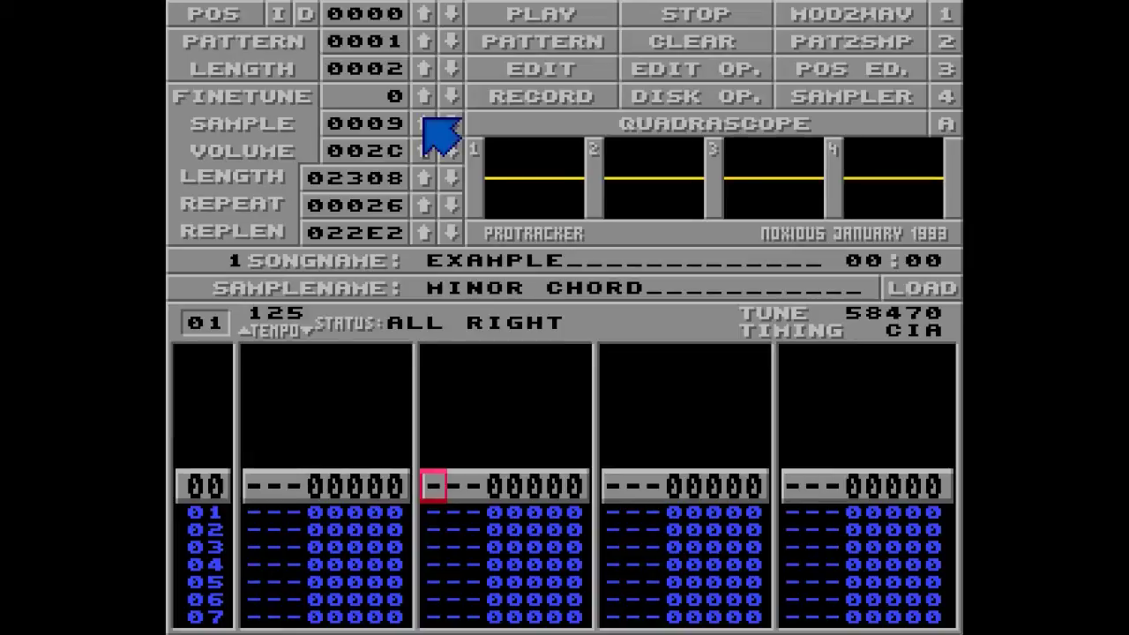
key("b")
key("space")
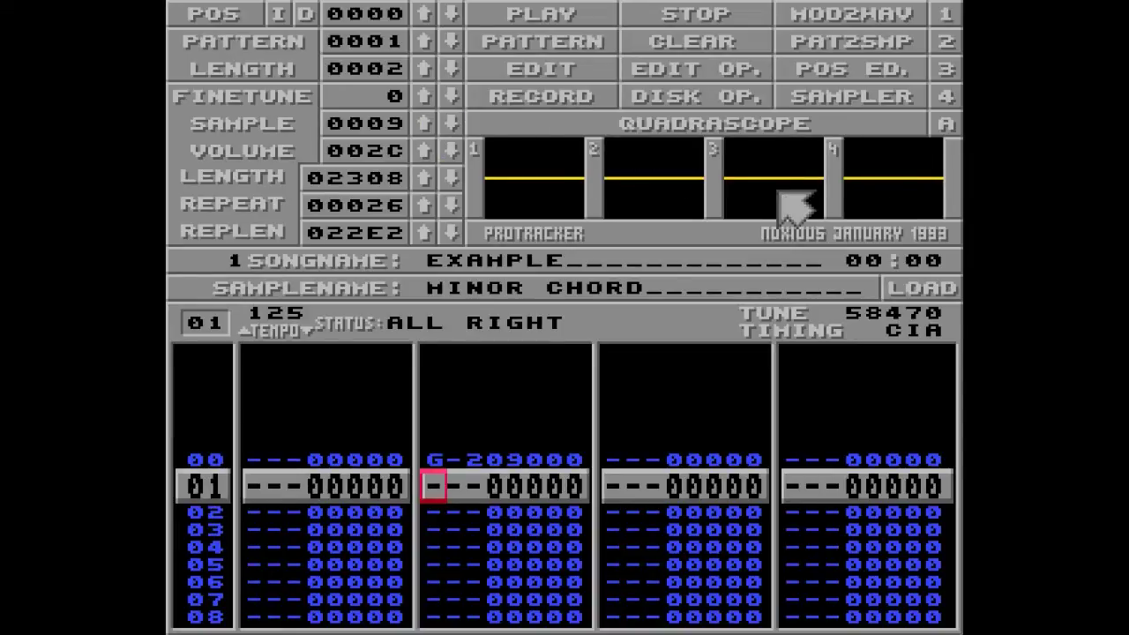
key("Up")
key("Right")
key("Right")
key("Right")
- Give row 00's note the effect C00 so it starts silent
key("space")
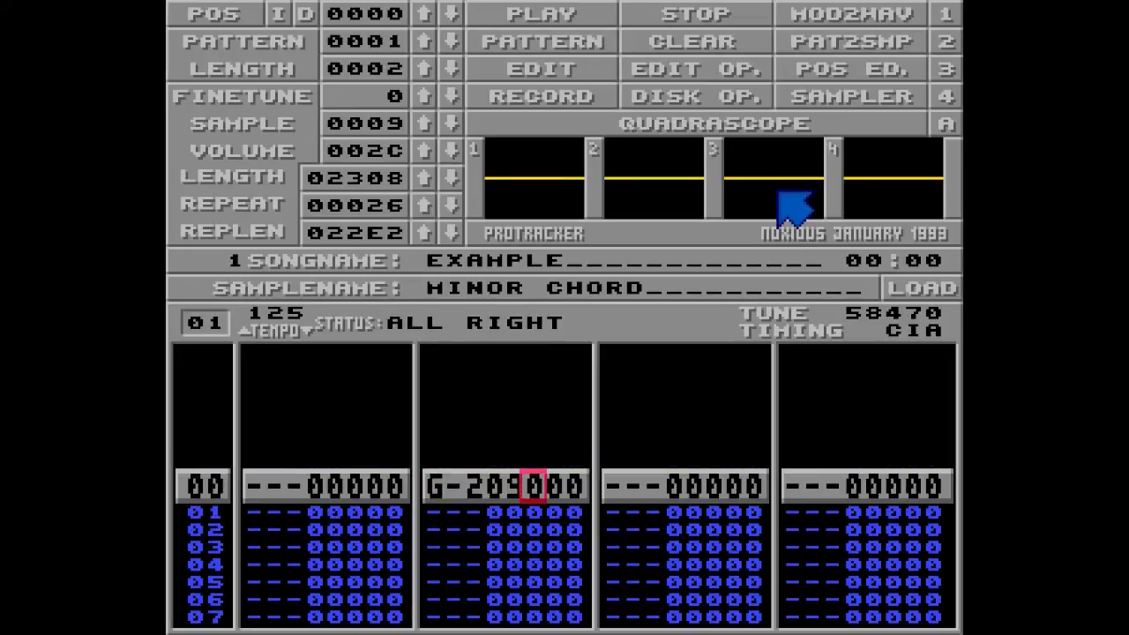
type("0")
key("Up")
key("Right")
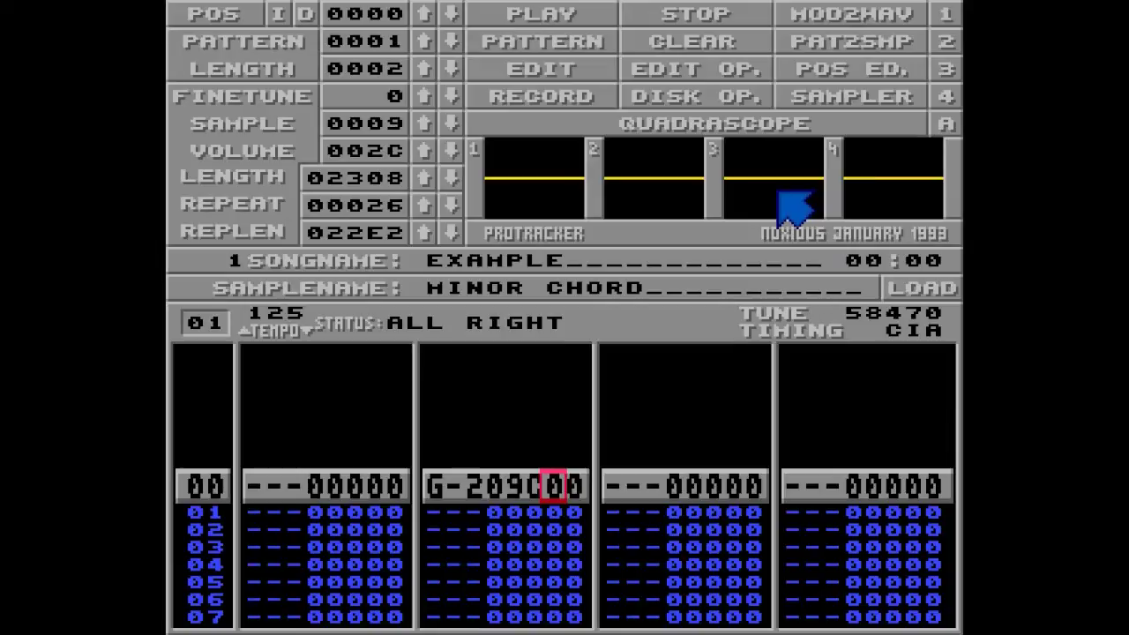
type("0")
key("Left")
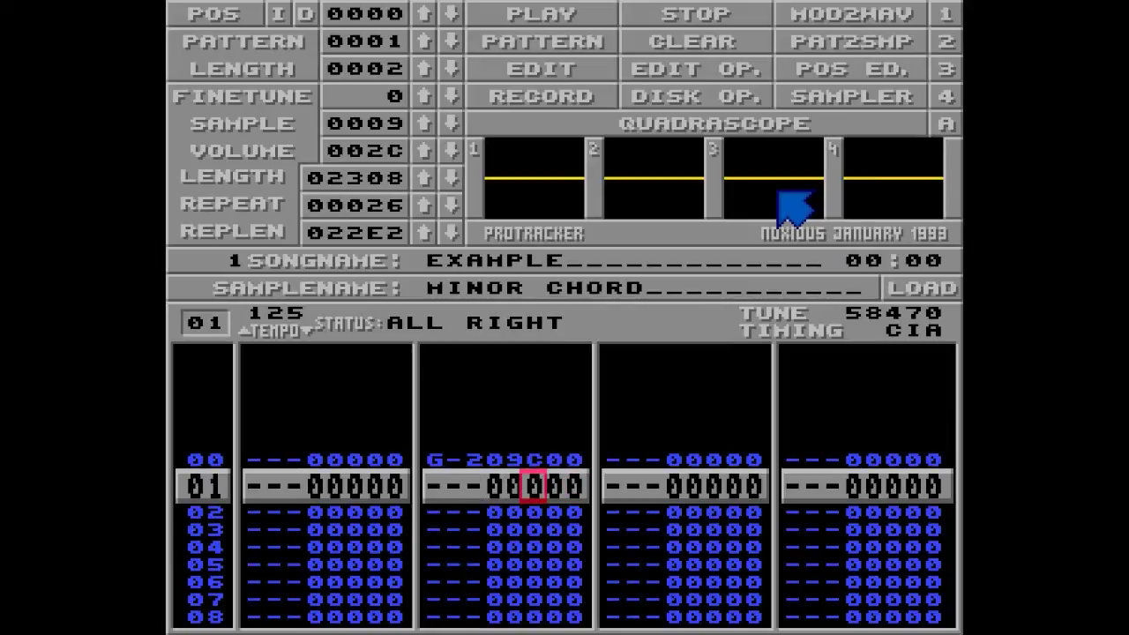
- Fill channel 2 rows 01–14 with A10 fade-in volume slides
type("aaaaaaaaaaaaaa")
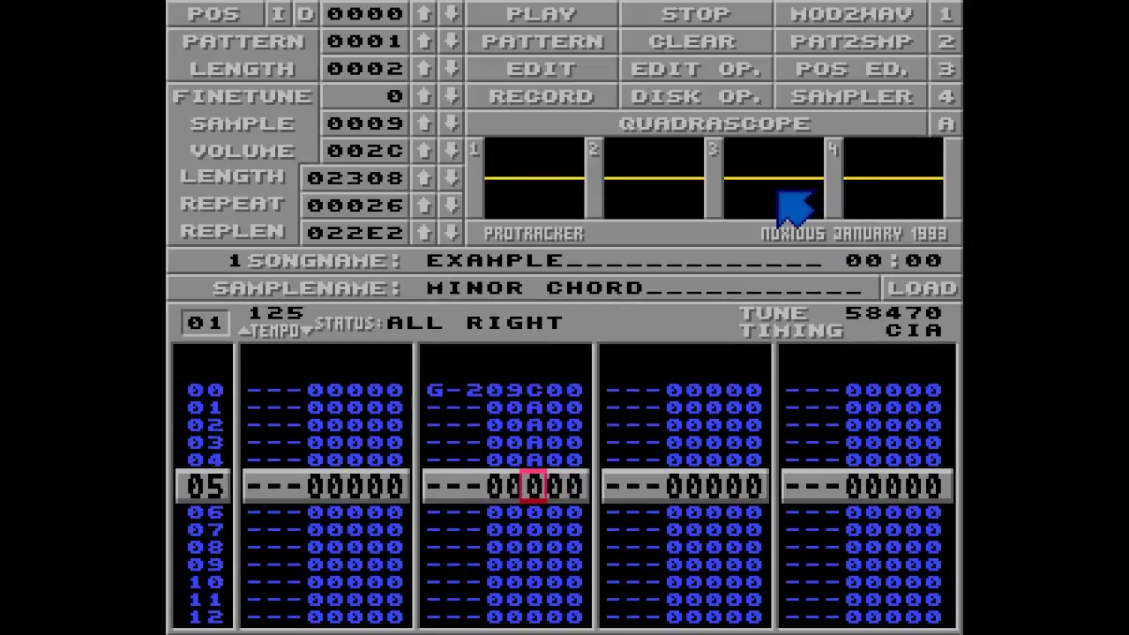
key("Up")
key("Up")
key("Up")
key("Up")
key("Up")
key("Up")
key("Up")
key("Up")
key("Up")
key("Up")
key("Up")
key("Up")
key("Up")
key("Up")
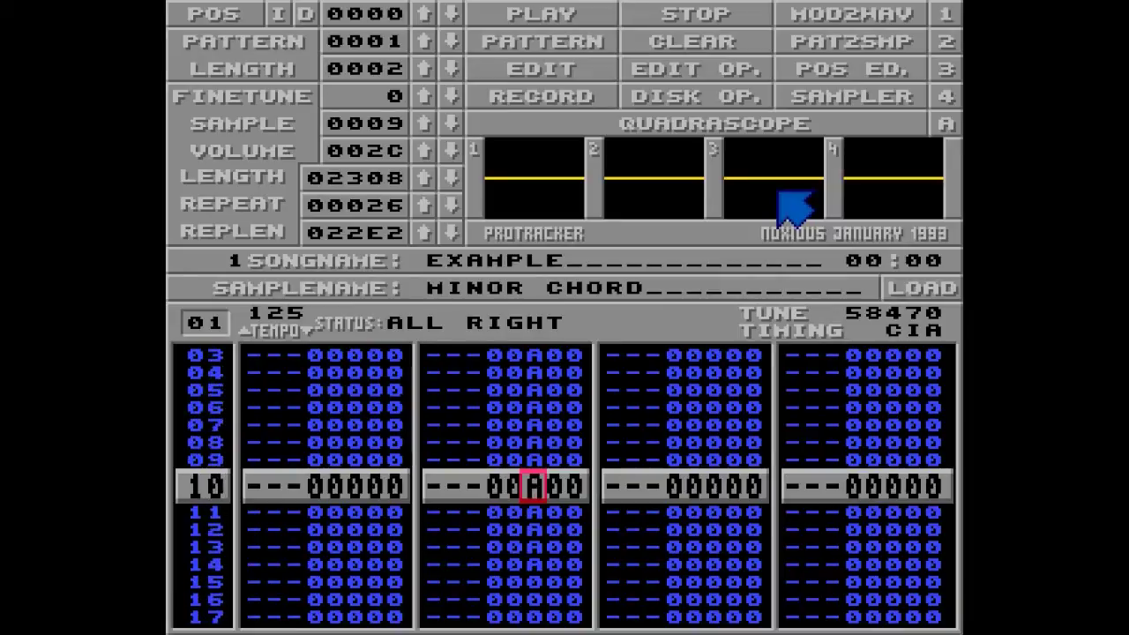
key("Right")
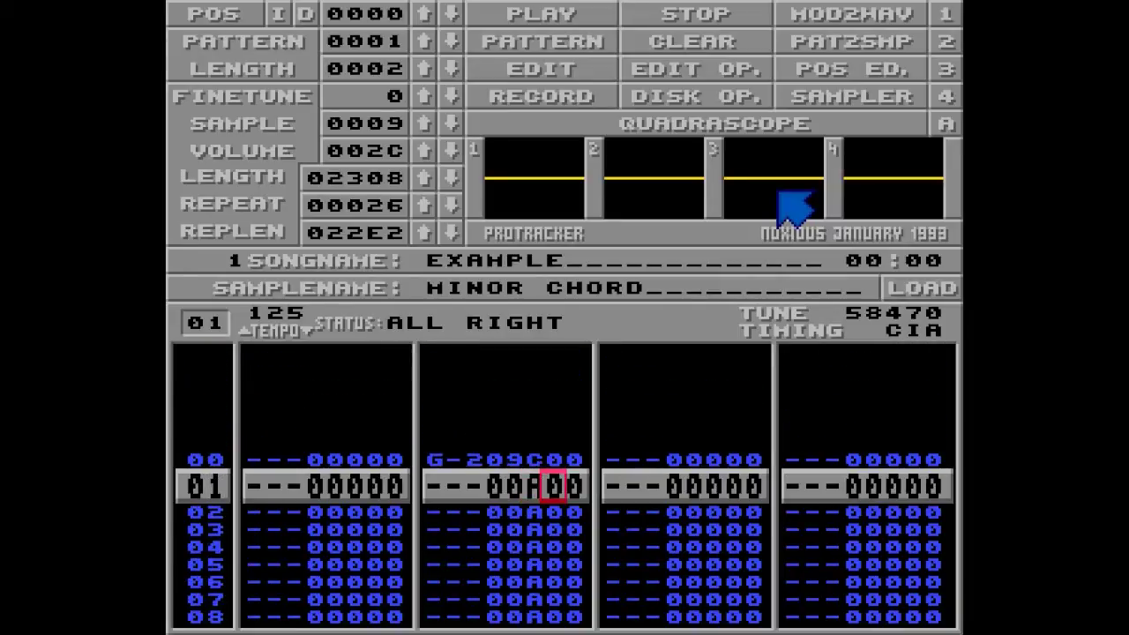
type("111111111111")
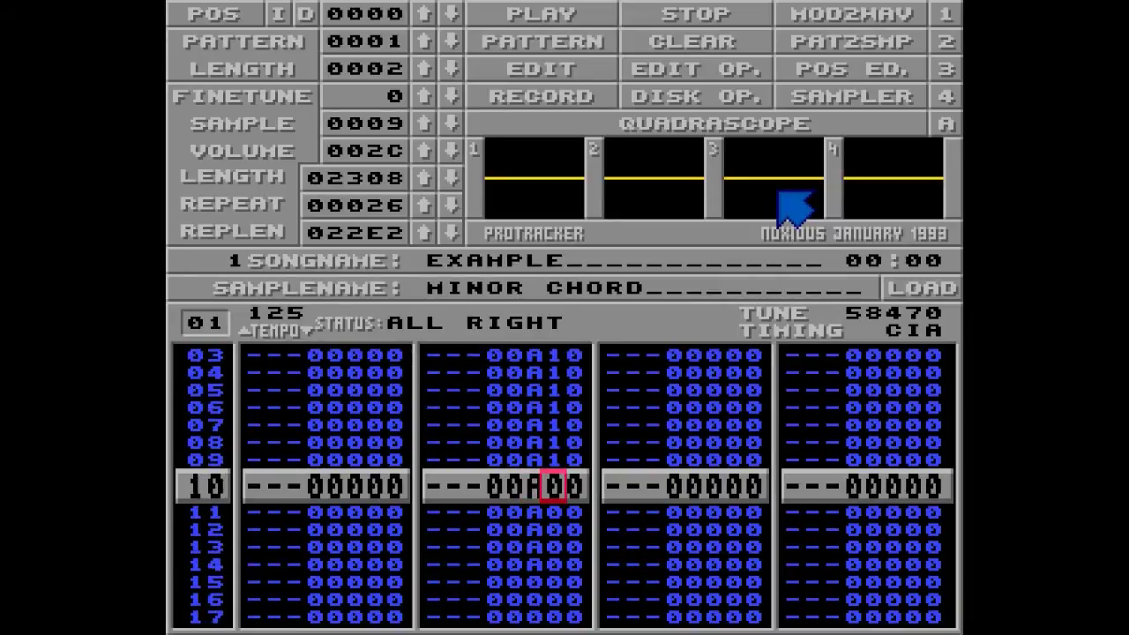
type("11")
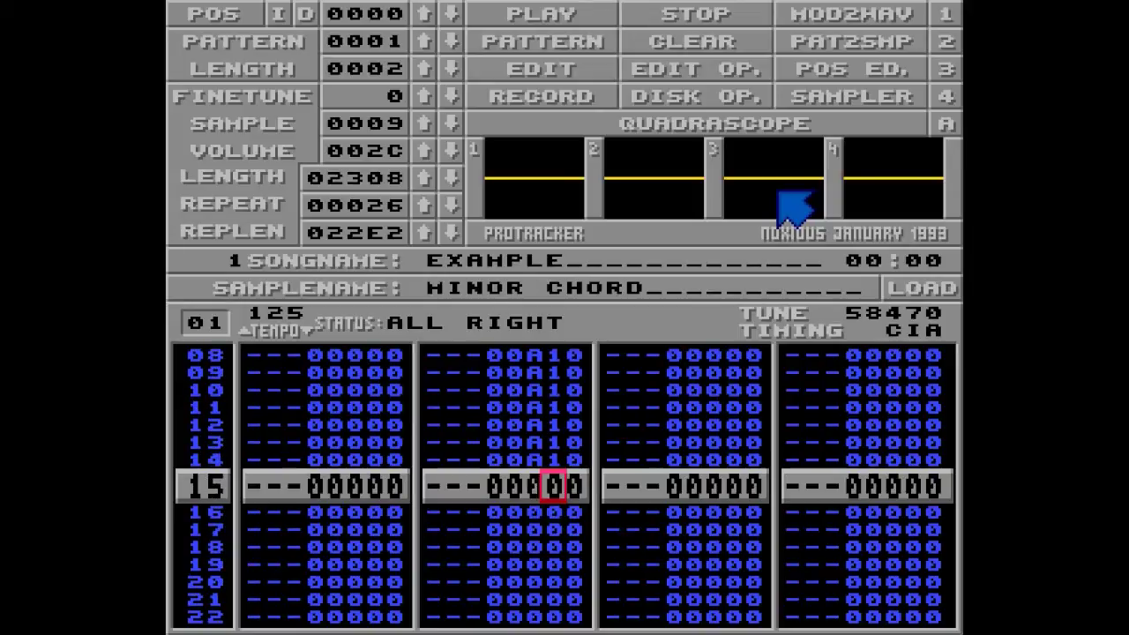
- Play the pattern to hear the fade-in, then stop playback
key("Control_R")
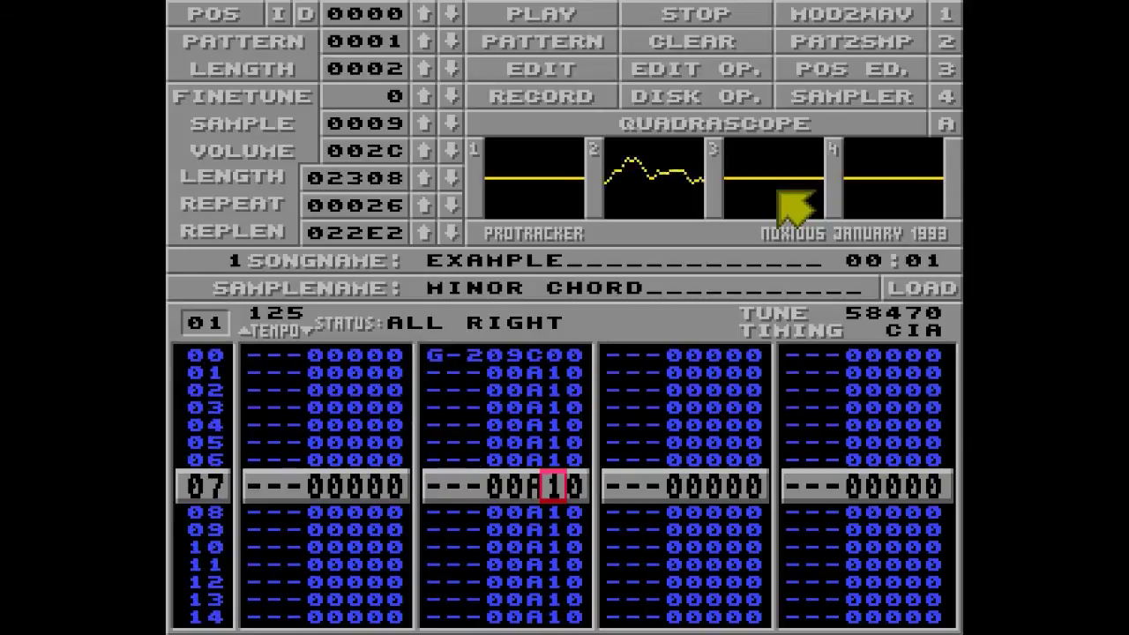
key("space")
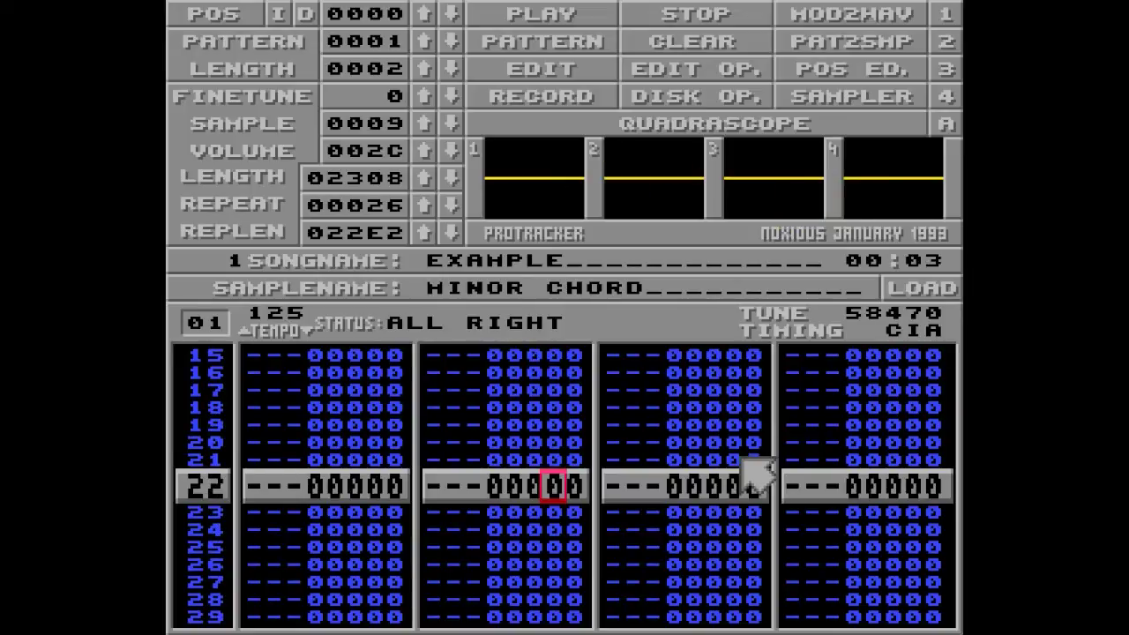
key("Up")
key("Up")
key("Up")
key("Up")
key("Up")
key("Up")
key("Up")
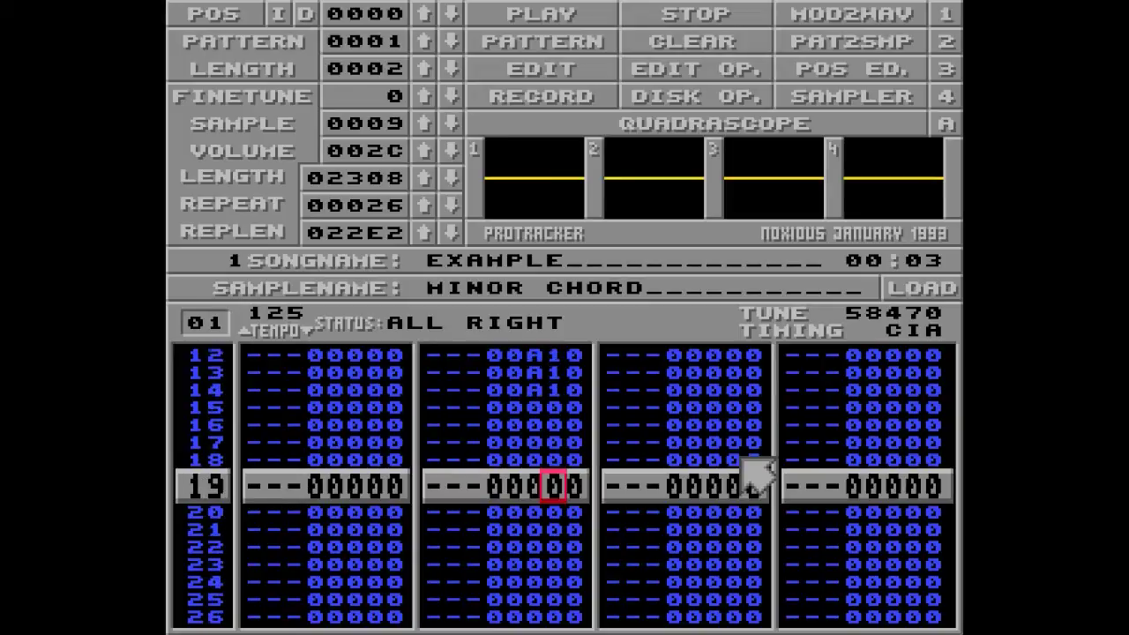
key("Left")
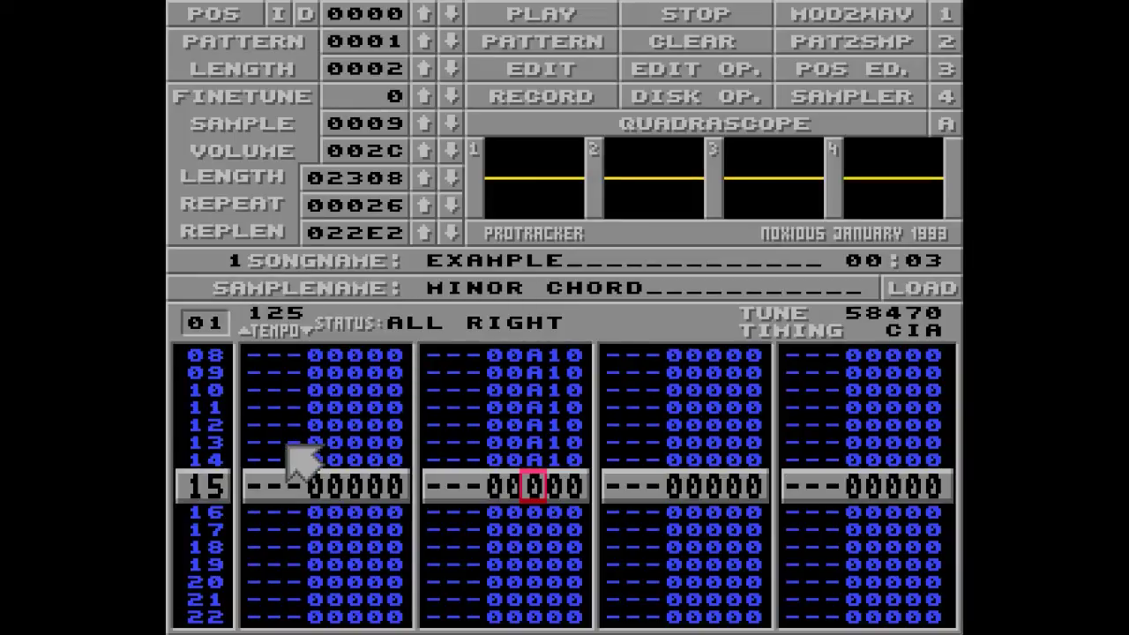
key("Right")
key("Right")
key("Right")
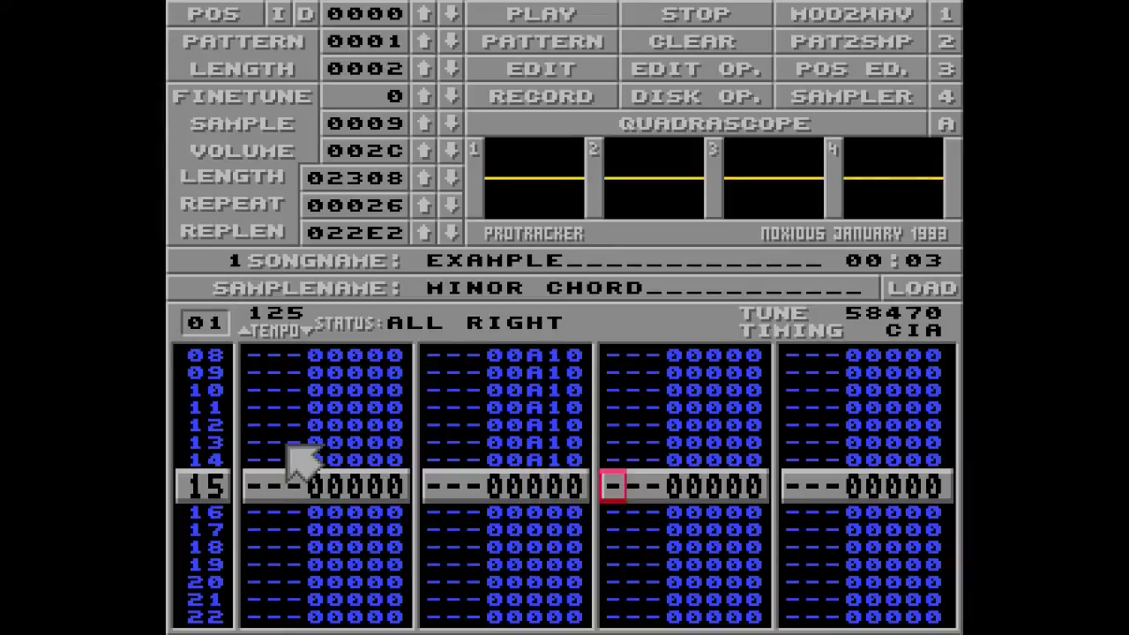
- Enter a C-3 note on row 16 of channel 3
key("Down")
key("space")
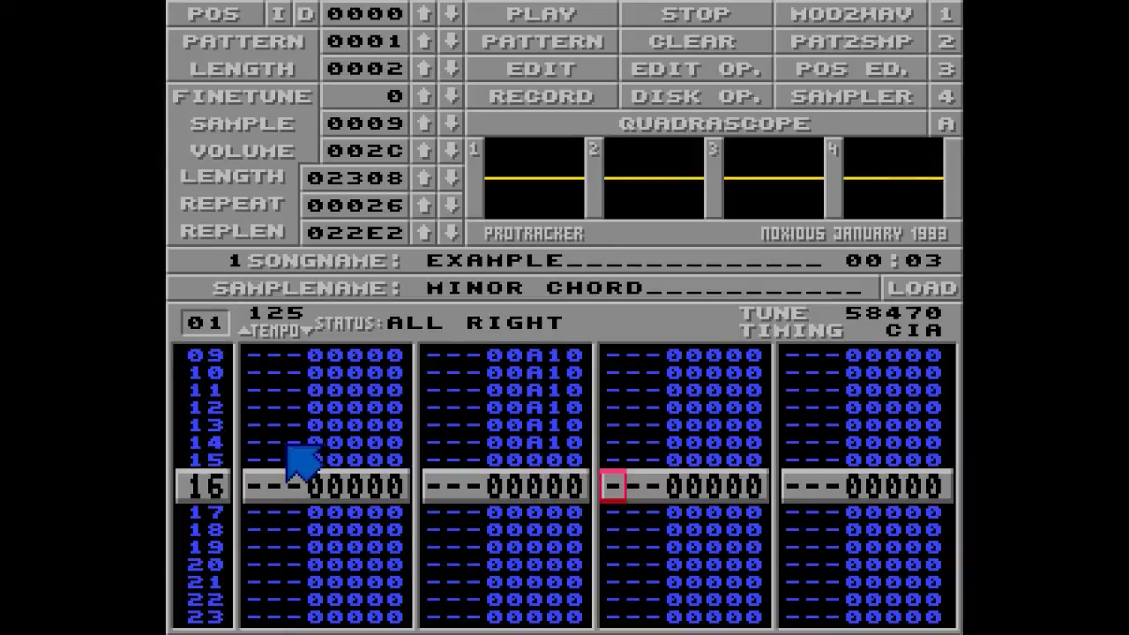
key("q")
key("space")
- Fade channel 2 out with A01 on rows 15–25 and silence it with C00 on row 26
key("Up")
key("Up")
key("Left")
key("Left")
key("Left")
key("space")
key("a")
key("a")
key("a")
key("a")
key("a")
key("a")
key("a")
key("a")
key("a")
key("a")
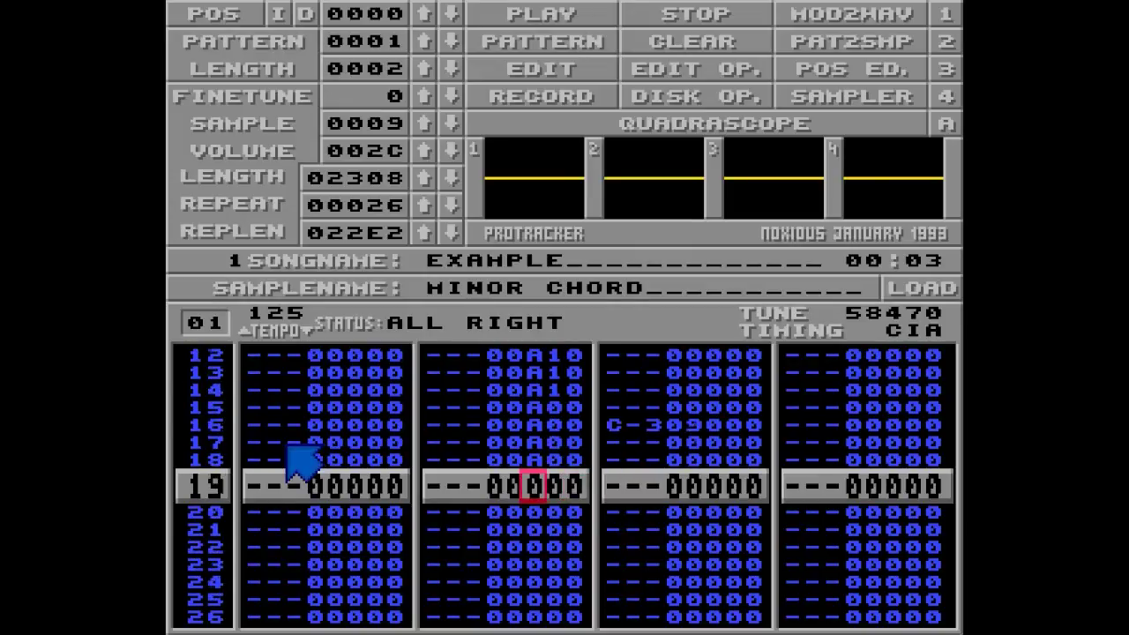
key("Up")
key("Up")
key("Up")
key("Up")
key("Up")
key("Up")
key("Up")
key("Up")
key("Up")
key("Up")
key("Right")
key("Right")
key("1")
key("1")
key("1")
key("1")
key("1")
key("1")
key("1")
key("1")
key("1")
key("1")
key("1")
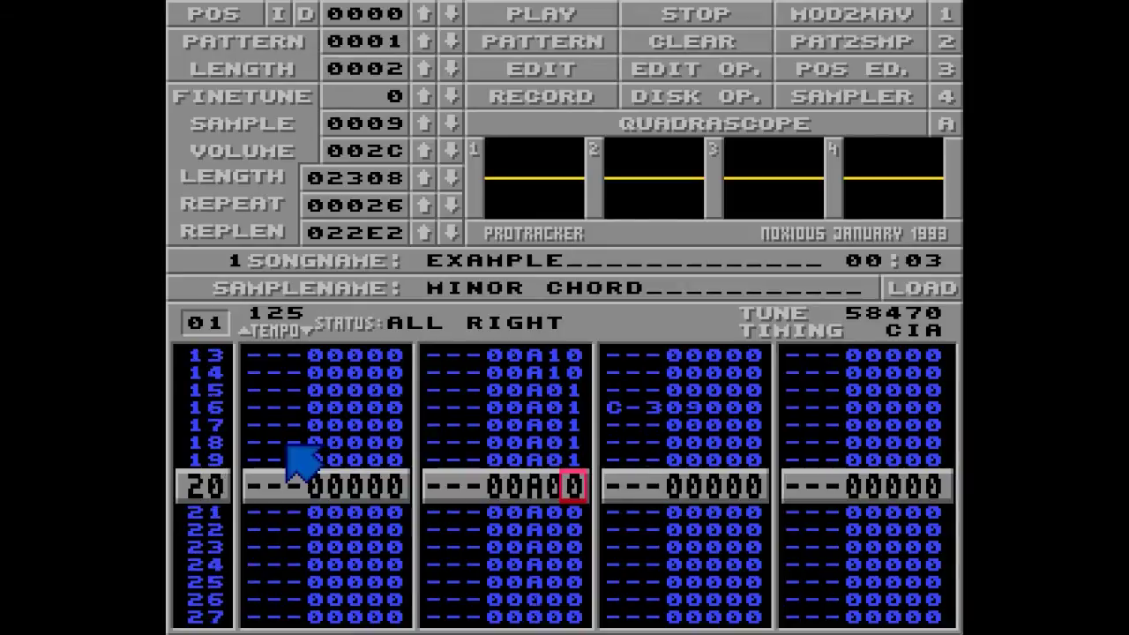
key("Left")
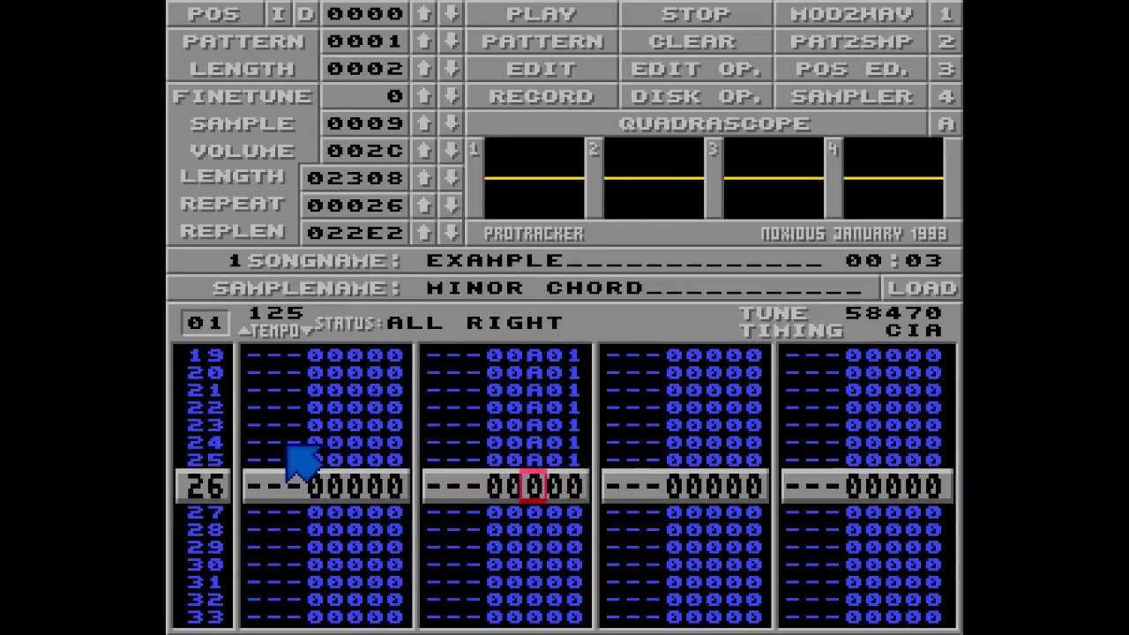
key("Down")
- Start channel 3's C-3 at C00, fade it in with A10 on rows 17–25, and play it back
key("Up")
key("Up")
key("Up")
key("Up")
key("Up")
key("Up")
key("Up")
key("Up")
key("Up")
key("Up")
key("Up")
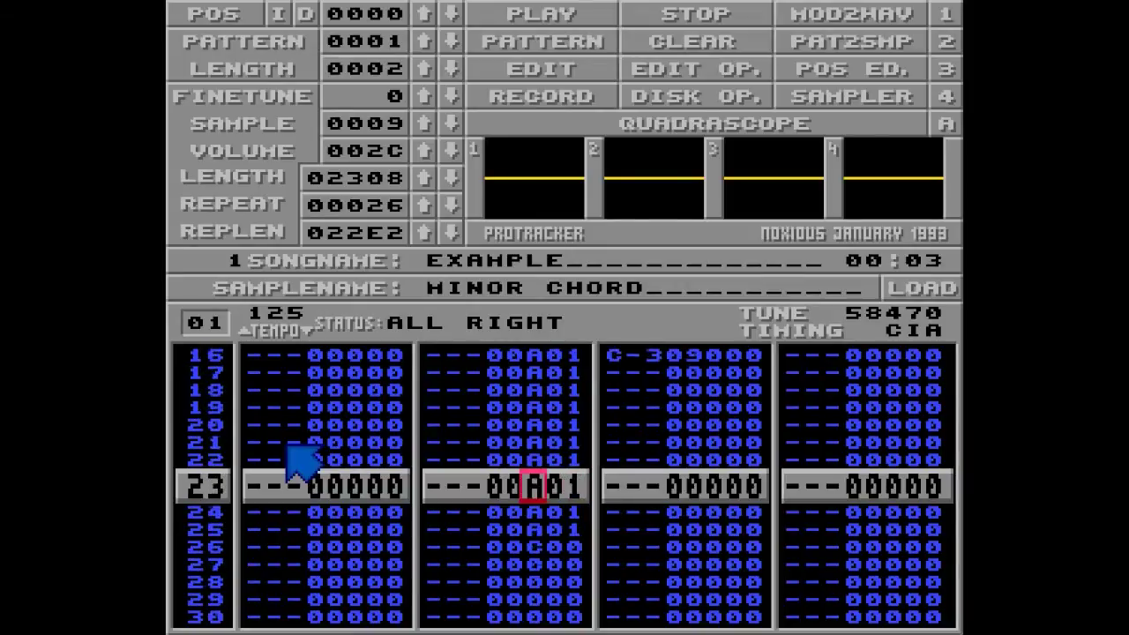
key("Right")
key("Right")
key("Right")
key("Right")
key("Right")
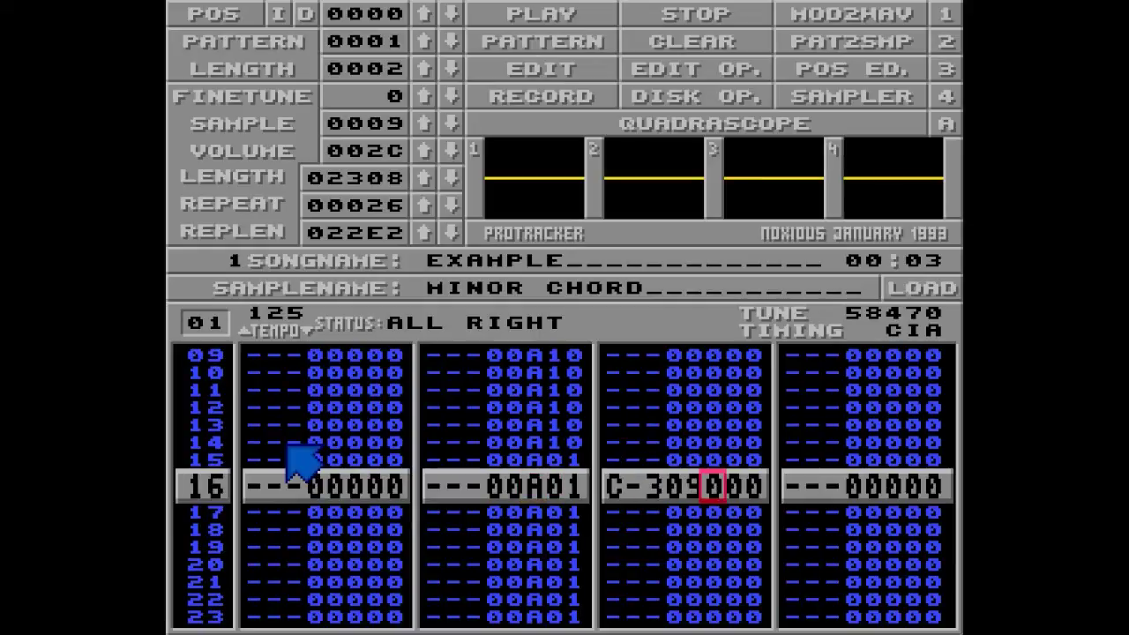
key("c")
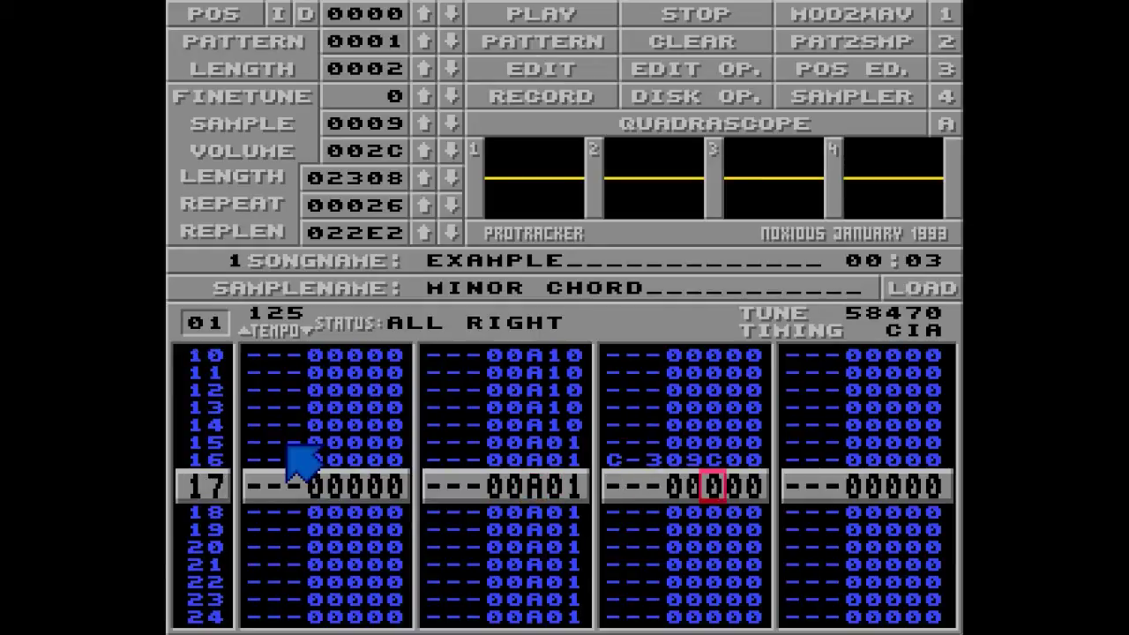
key("a")
key("a")
key("a")
key("a")
key("a")
key("a")
key("a")
key("a")
key("a")
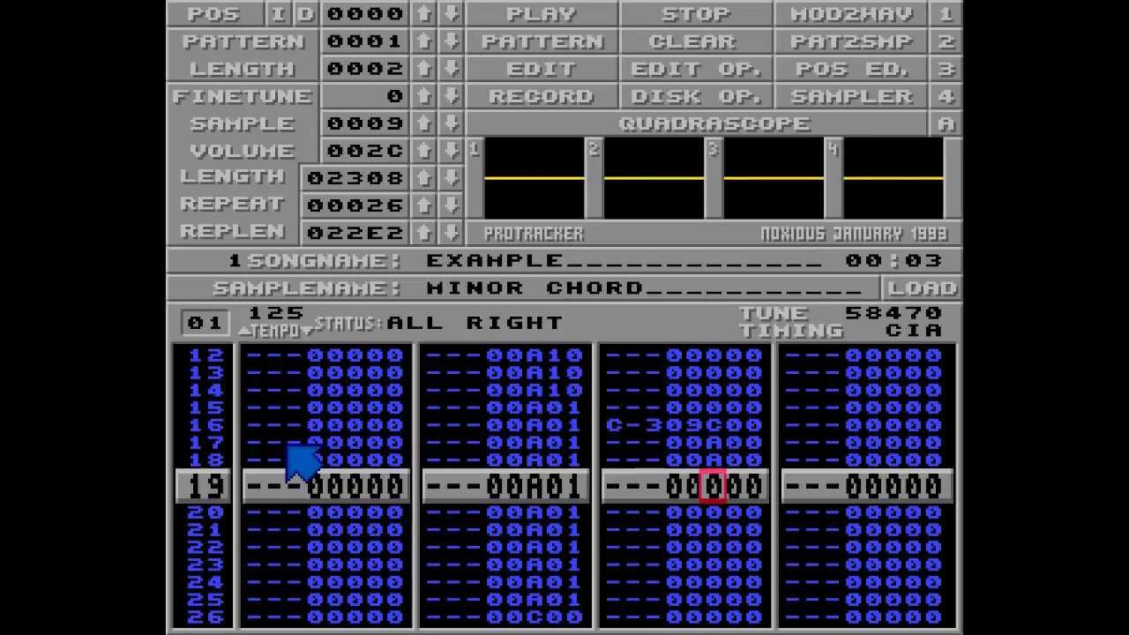
key("Up")
key("Up")
key("Up")
key("Up")
key("Up")
key("Up")
key("Up")
key("Up")
key("Up")
key("Right")
key("1")
key("1")
key("1")
key("1")
key("1")
key("1")
key("1")
key("1")
key("1")
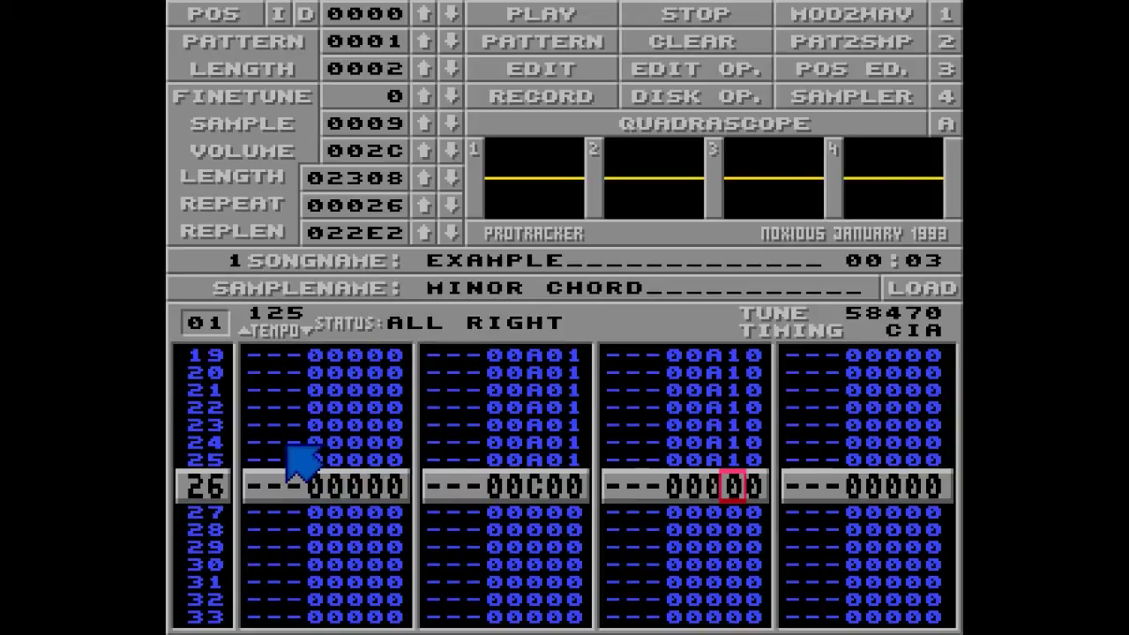
key("alt")
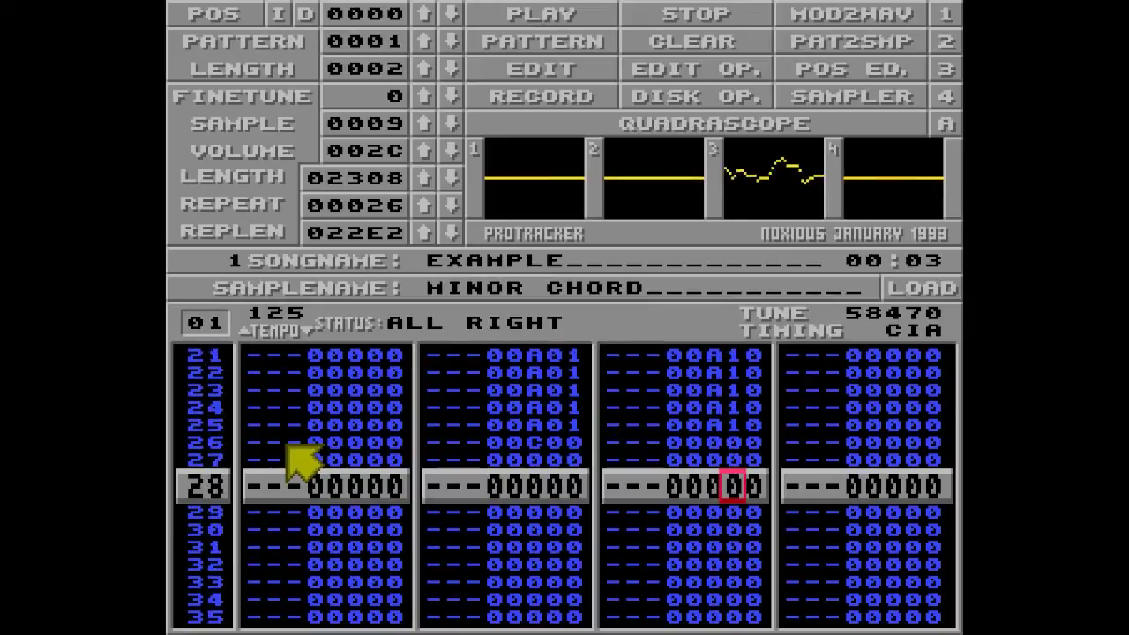
key("space")
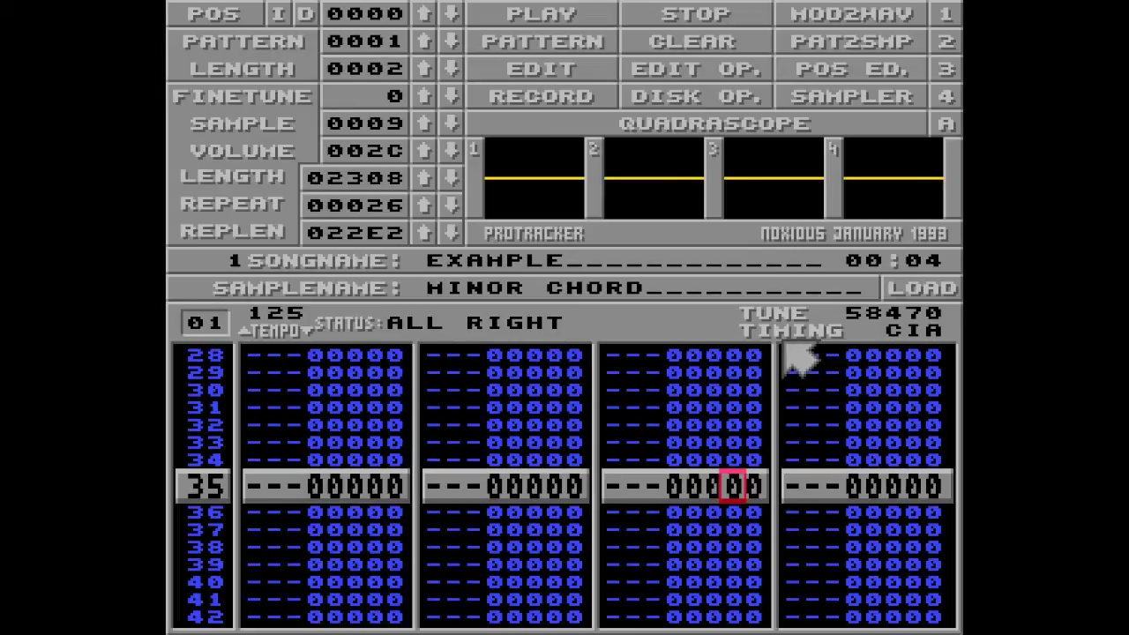
- Switch to pattern 02, choose sample 07 ALIEN, and start editing channel 3's notes
left_click(425, 44)
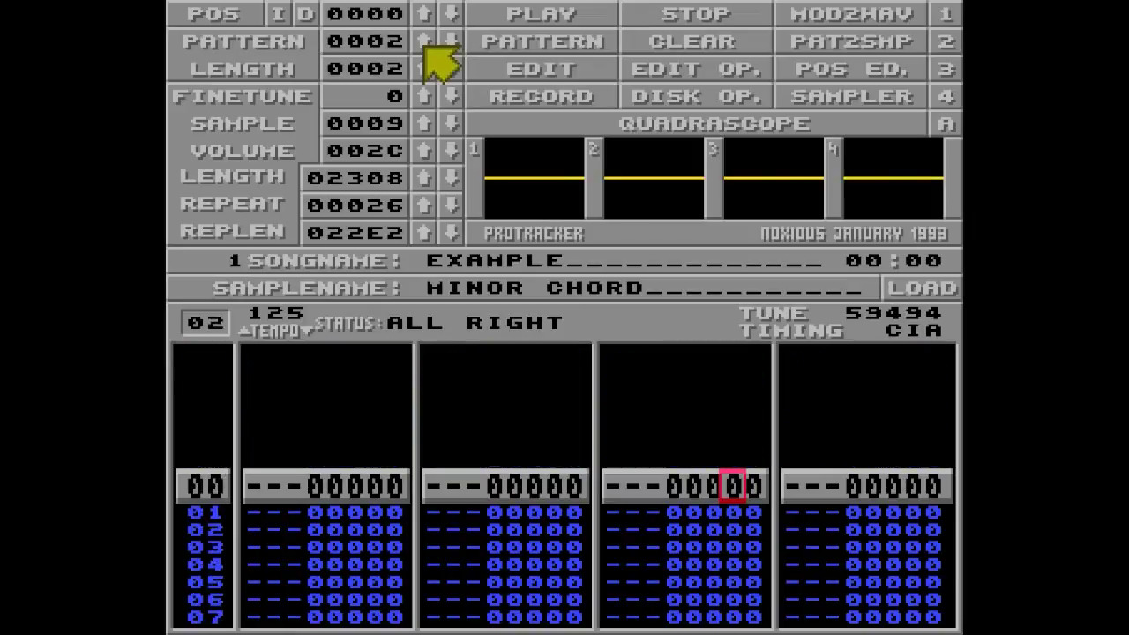
left_click(449, 124)
left_click(450, 123)
key("Up")
key("Left")
key("Left")
key("Left")
key("space")
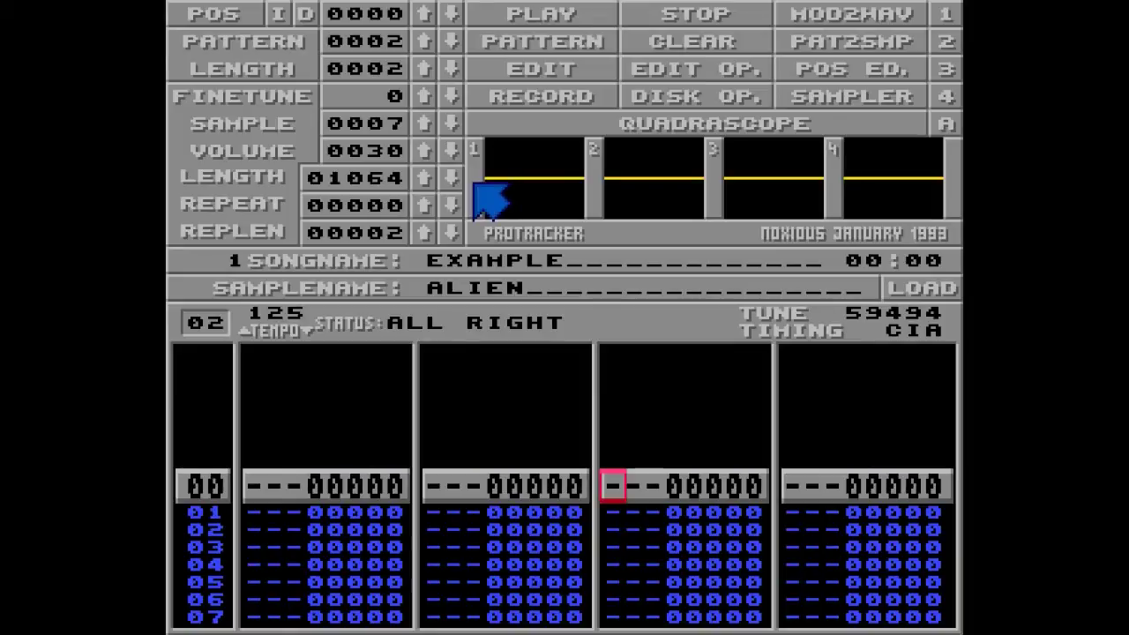
- Key a C-3 up to G-3 and back to C-3 scale into channel 3 rows 00–08
key("q")
key("w")
key("e")
key("r")
key("t")
key("r")
key("e")
key("w")
key("q")
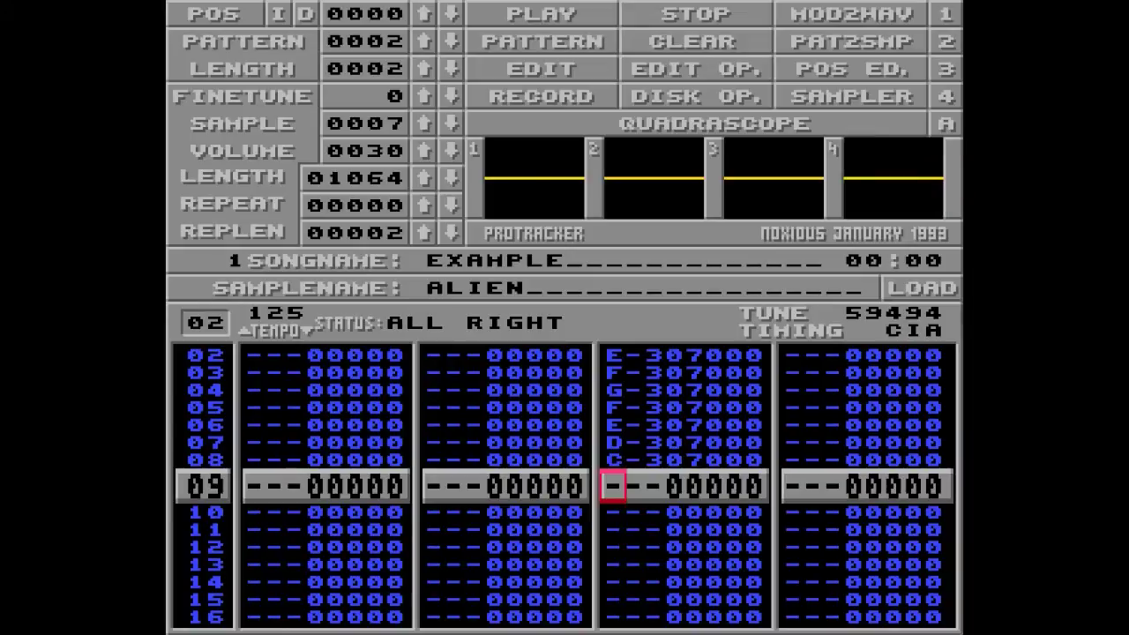
key("space")
- Add A01 fade-out volume slides on rows 01–08 of channel 3
key("Up")
key("Up")
key("Up")
key("Up")
key("Up")
key("Up")
key("Up")
key("Up")
key("Right")
key("Right")
key("Right")
key("space")
type("aaaaaaaa")
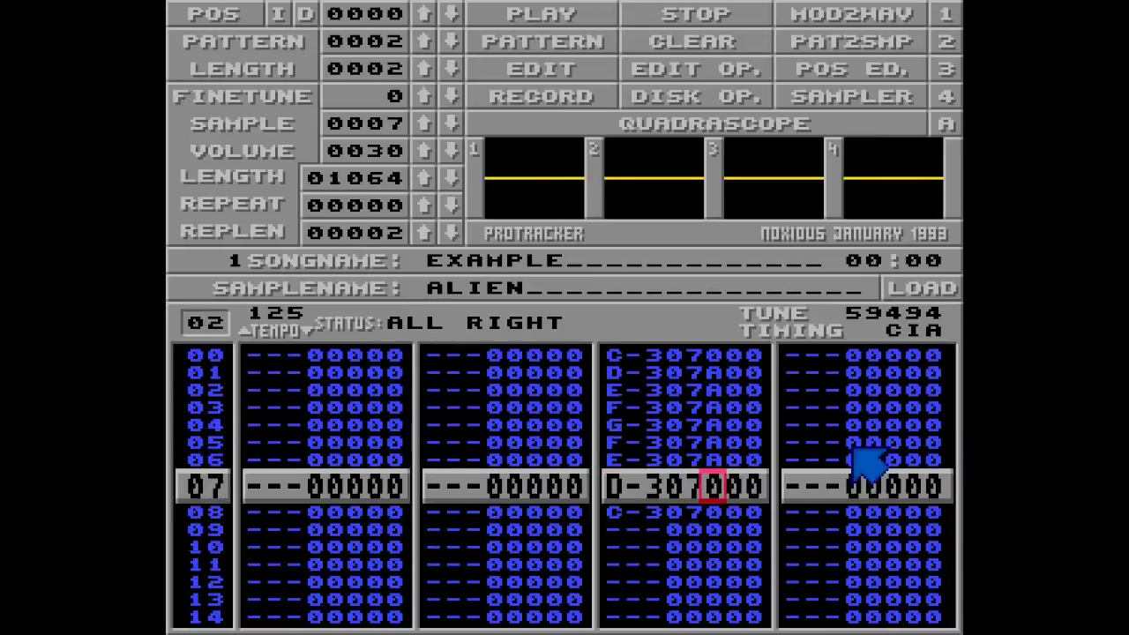
key("Up")
key("Up")
key("Up")
key("Up")
key("Up")
key("Up")
key("Up")
key("Up")
key("Right")
key("Right")
type("11111111")
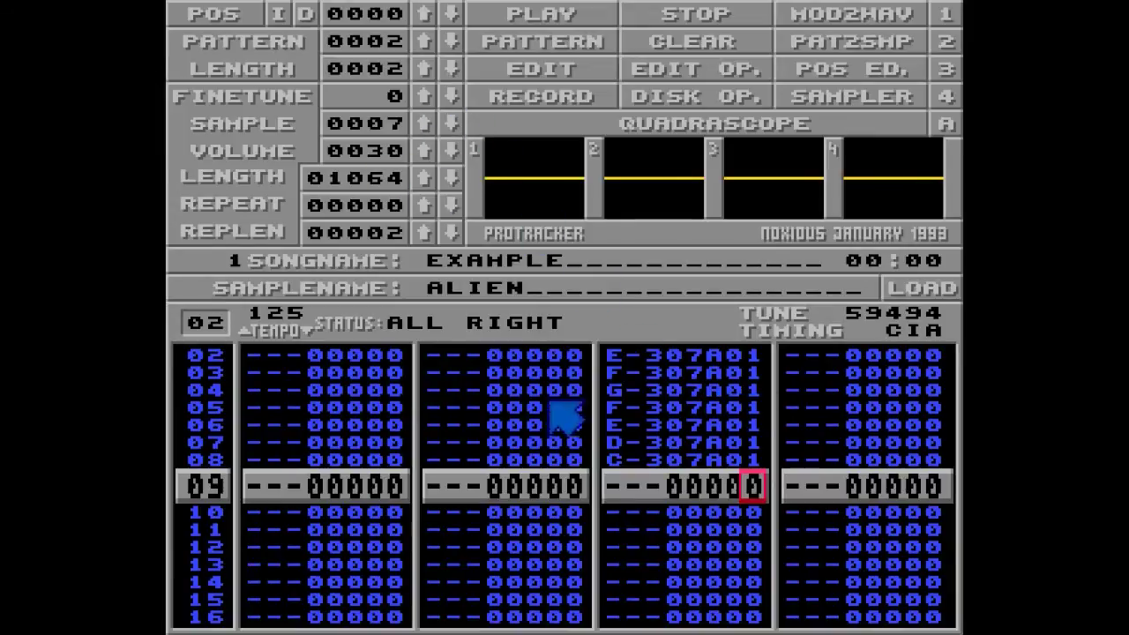
- Play the pattern to hear the fading scale, then stop playback
key("Control_R")
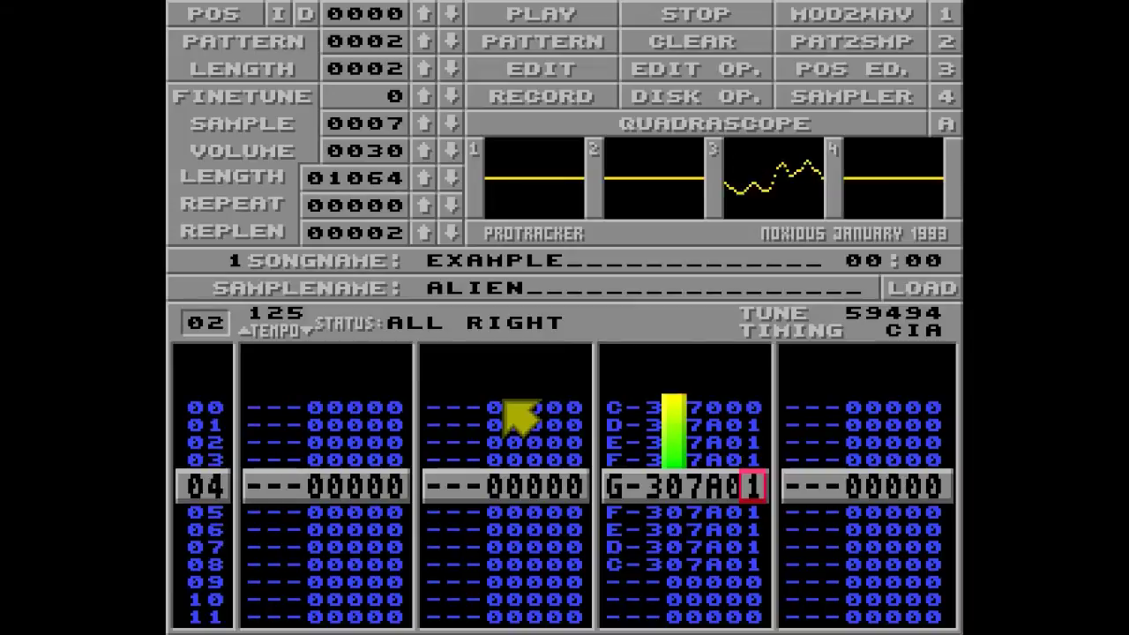
key("space")
key("Up")
key("Up")
key("Up")
key("Up")
key("Up")
key("Up")
key("Up")
key("Up")
key("Up")
key("Up")
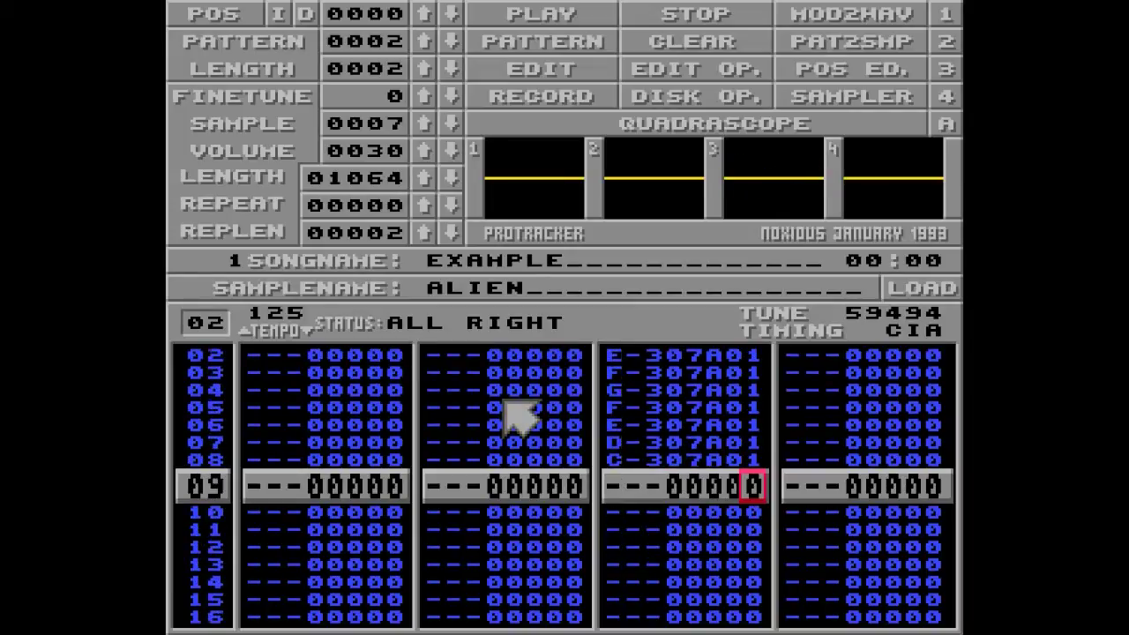
key("Left")
key("Left")
key("Left")
- Set the sample digit to 0 on rows 01–08 and play back the change
key("space")
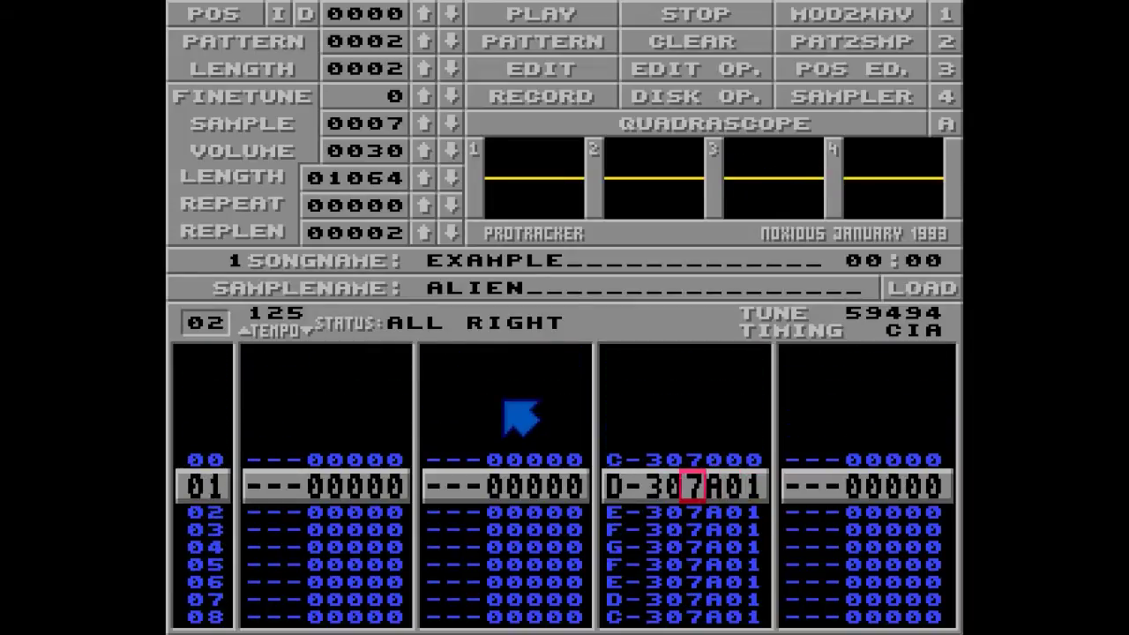
key("0")
key("0")
key("0")
key("0")
key("0")
key("0")
key("0")
key("0")
key("Up")
key("Up")
key("Up")
key("Up")
key("Up")
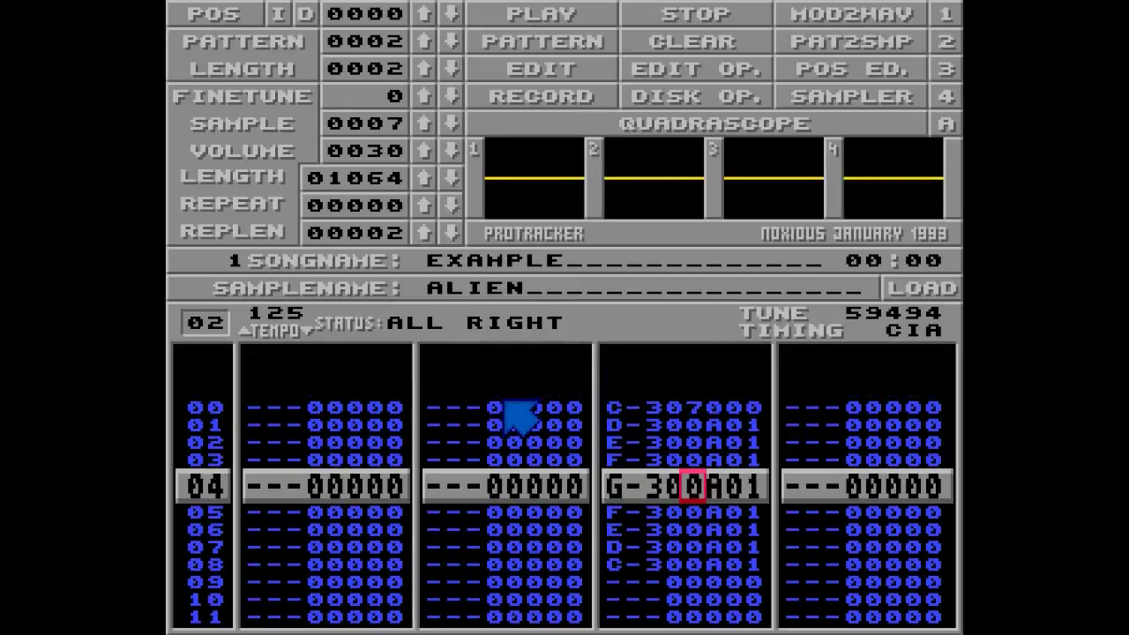
key("Up")
key("Up")
key("Up")
key("Left")
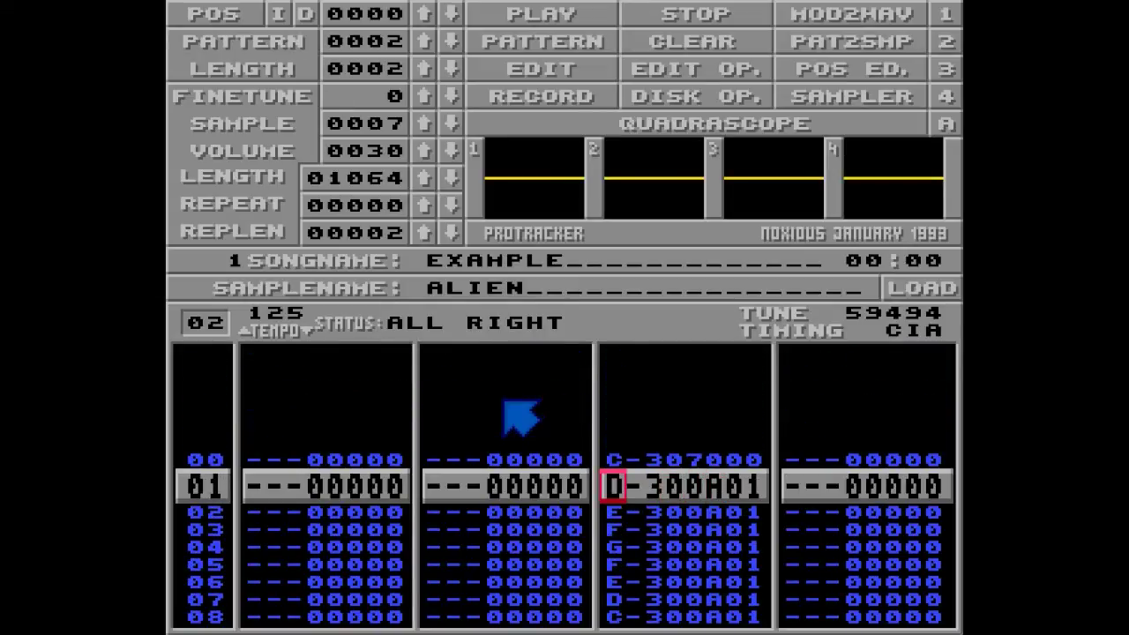
key("Alt_R")
key("space")
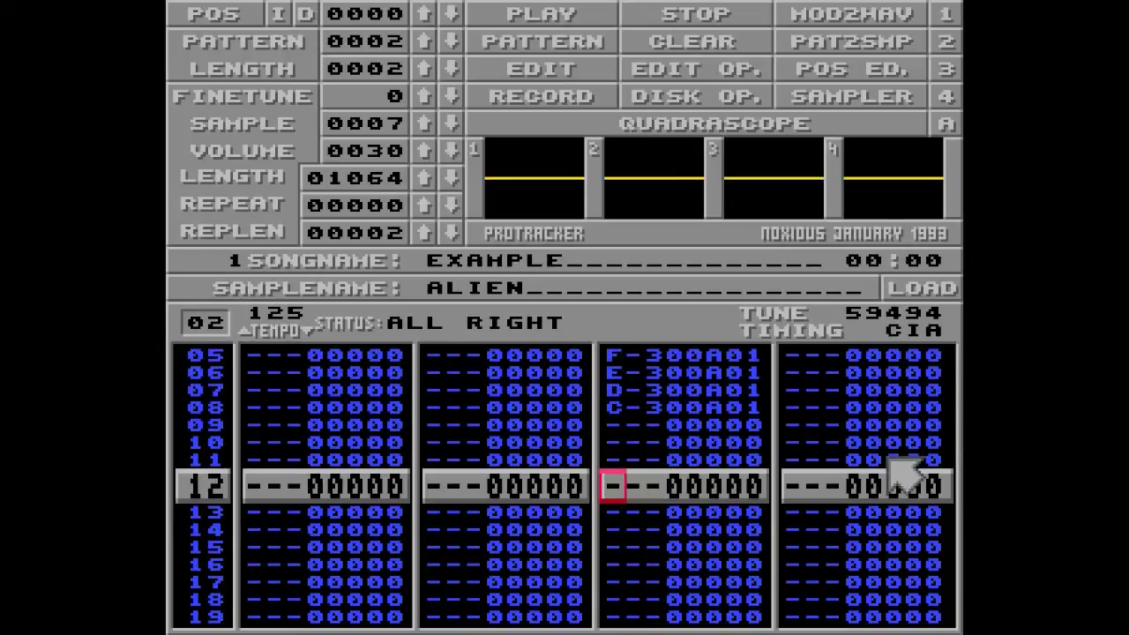
- Enter a second C-3 to G-3 and back scale on channel 3 rows 12–20
key("space")
key("q")
key("w")
key("e")
key("r")
key("t")
key("r")
key("e")
key("w")
key("q")
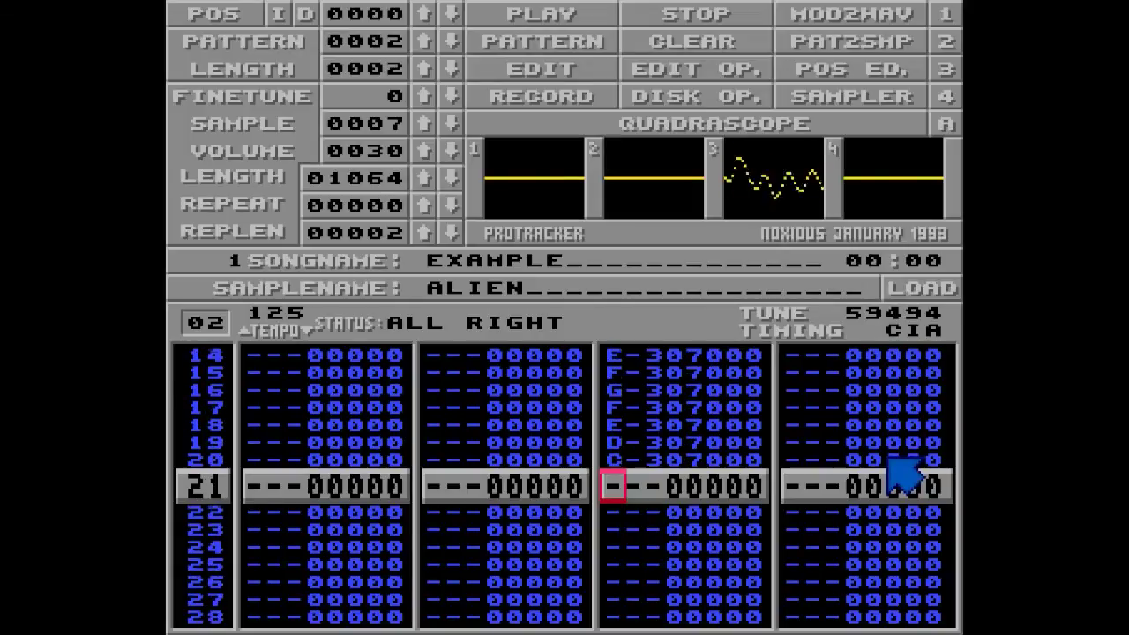
- Set effect C00 on row 12 and clear the sample numbers on rows 13–20
key("Up")
key("Up")
key("Up")
key("Up")
key("Up")
key("Up")
key("Up")
key("Up")
key("Up")
key("Right")
key("Right")
key("Right")
key("space")
key("space")
key("c")
key("Left")
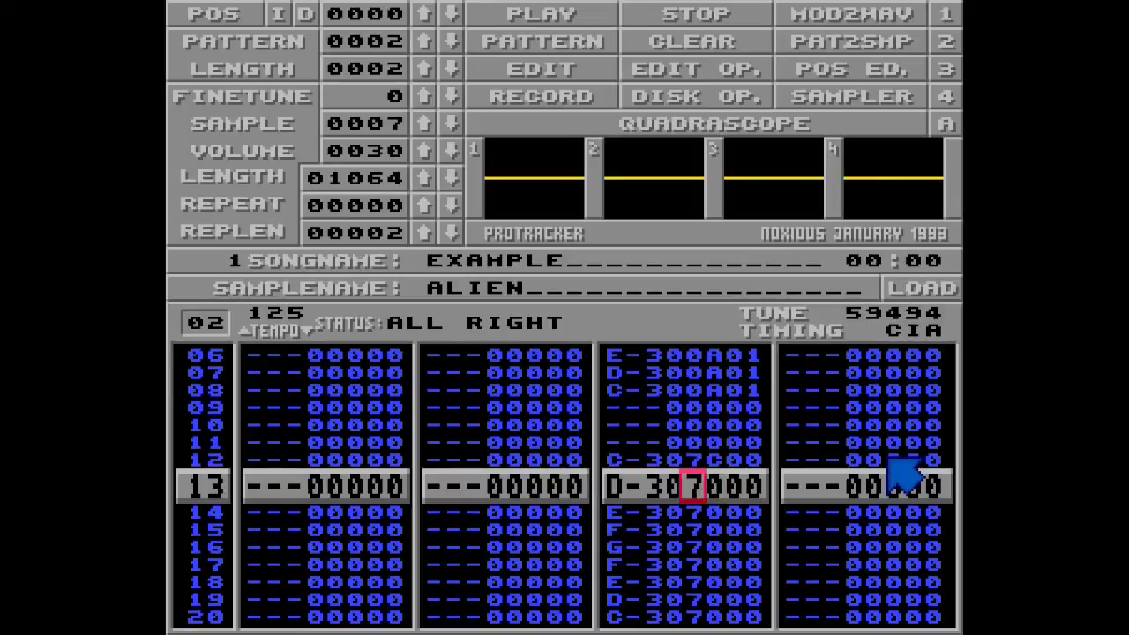
key("0")
key("0")
key("0")
key("0")
key("0")
key("0")
key("0")
key("0")
key("Up")
key("Up")
key("Up")
key("Up")
key("Up")
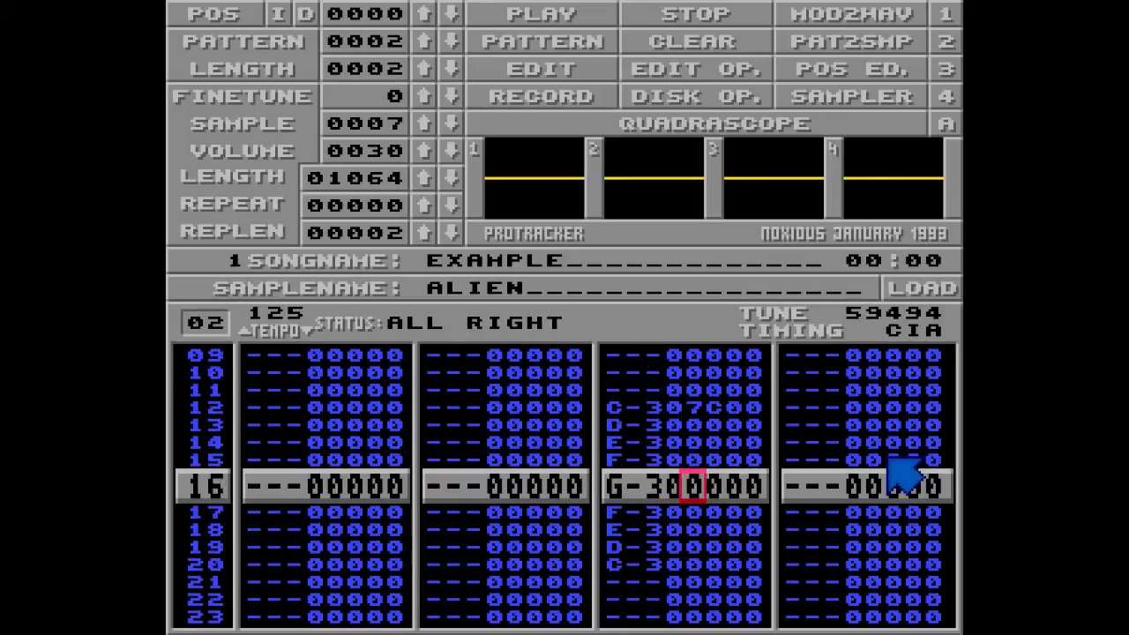
- Give rows 13–20 A10 fade-in slides and play the pattern back
key("Up")
key("Up")
key("Up")
key("Right")
key("a")
key("a")
key("a")
key("a")
key("a")
key("a")
key("a")
key("a")
key("Up")
key("Up")
key("Up")
key("Up")
key("Up")
key("Up")
key("Up")
key("Right")
key("1")
key("1")
key("1")
key("1")
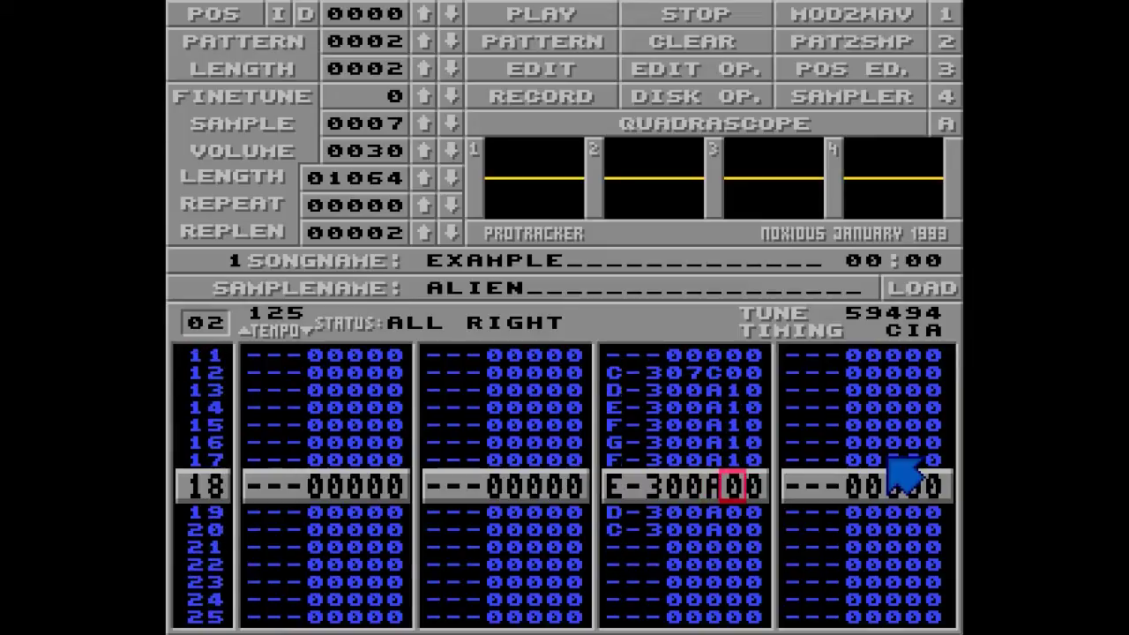
key("1")
key("1")
key("1")
key("Control_R")
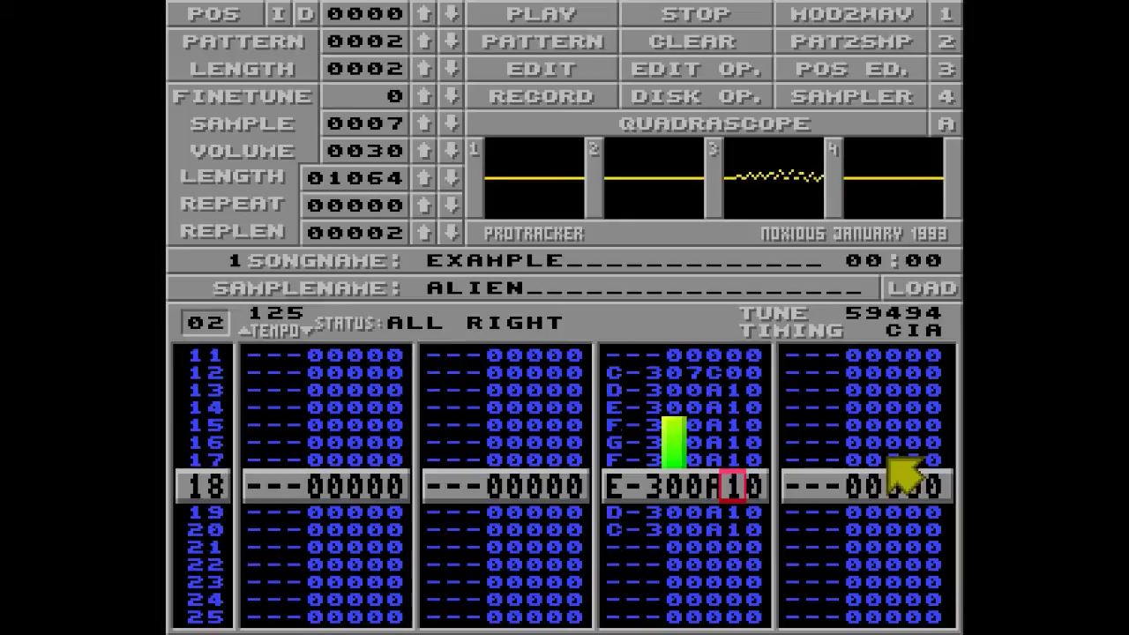
key("space")
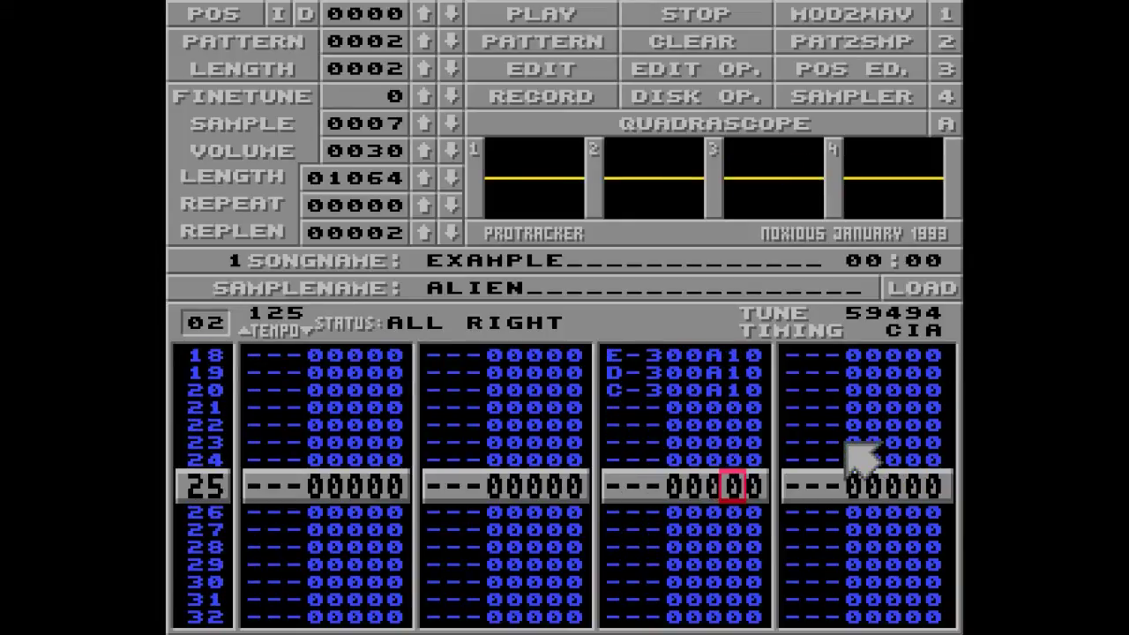
- Switch to pattern 03 and choose sample 08 CHIP at channel 2 row 00
left_click(421, 40)
key("Up")
key("Left")
key("Left")
key("Left")
key("Left")
key("Left")
key("Left")
key("Left")
key("Left")
key("Left")
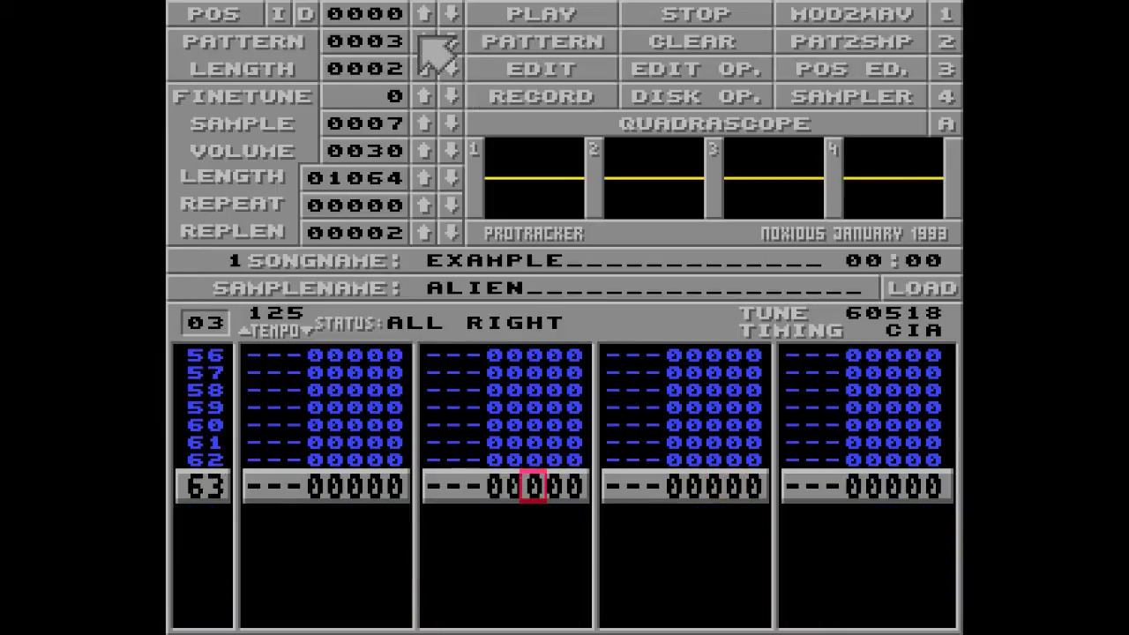
key("Down")
key("Left")
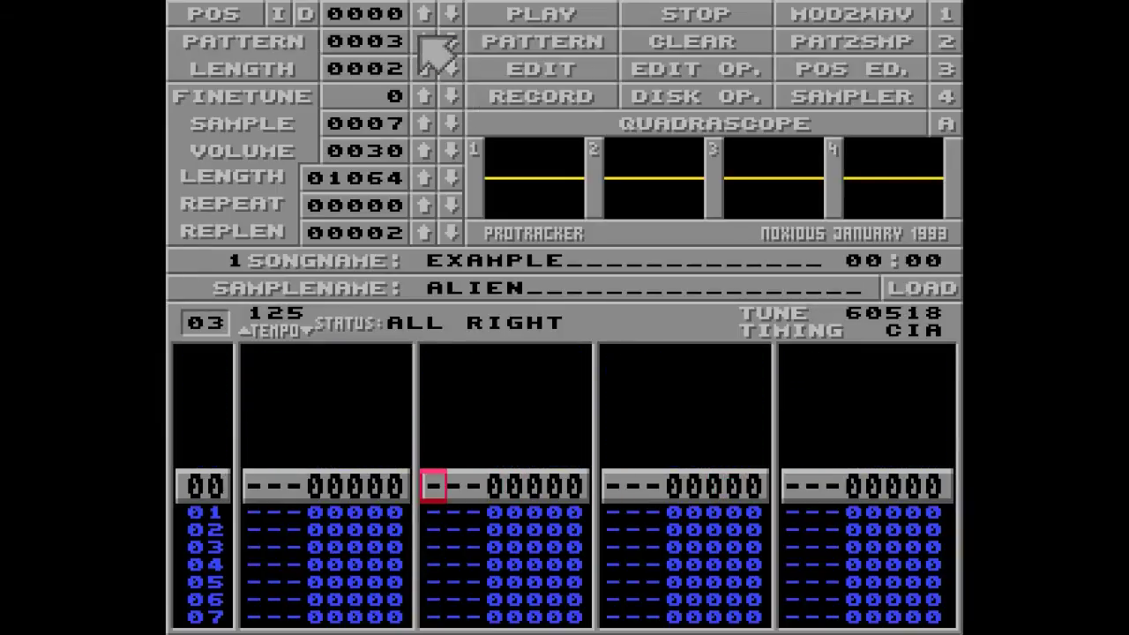
left_click(423, 123)
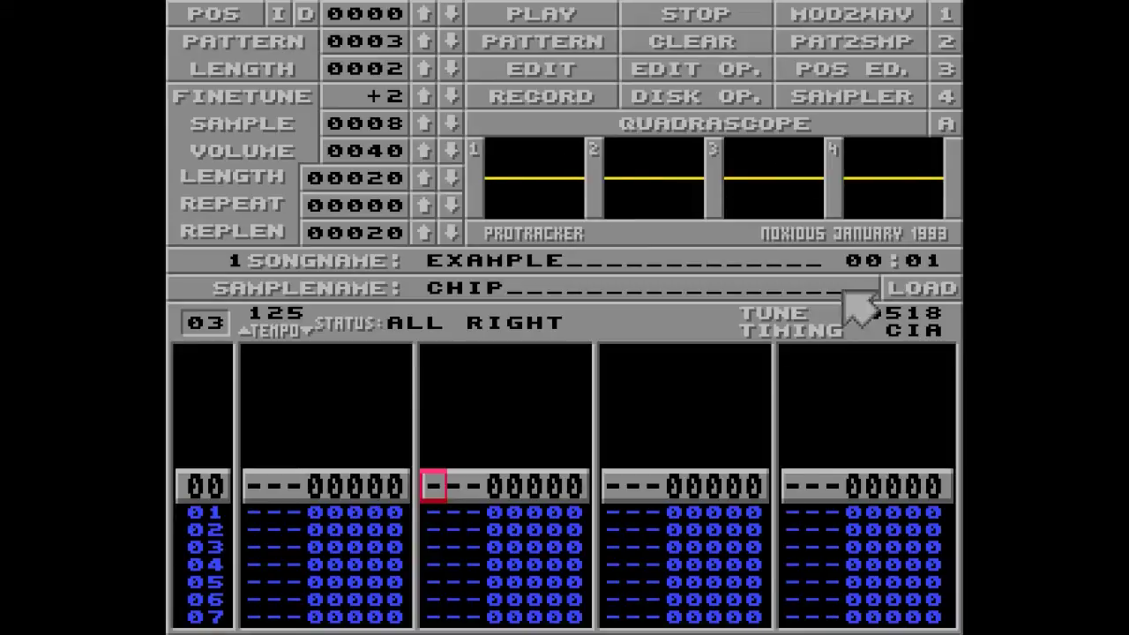
- Key a 16-note CHIP melody into channel 2 rows 00–15
key("space")
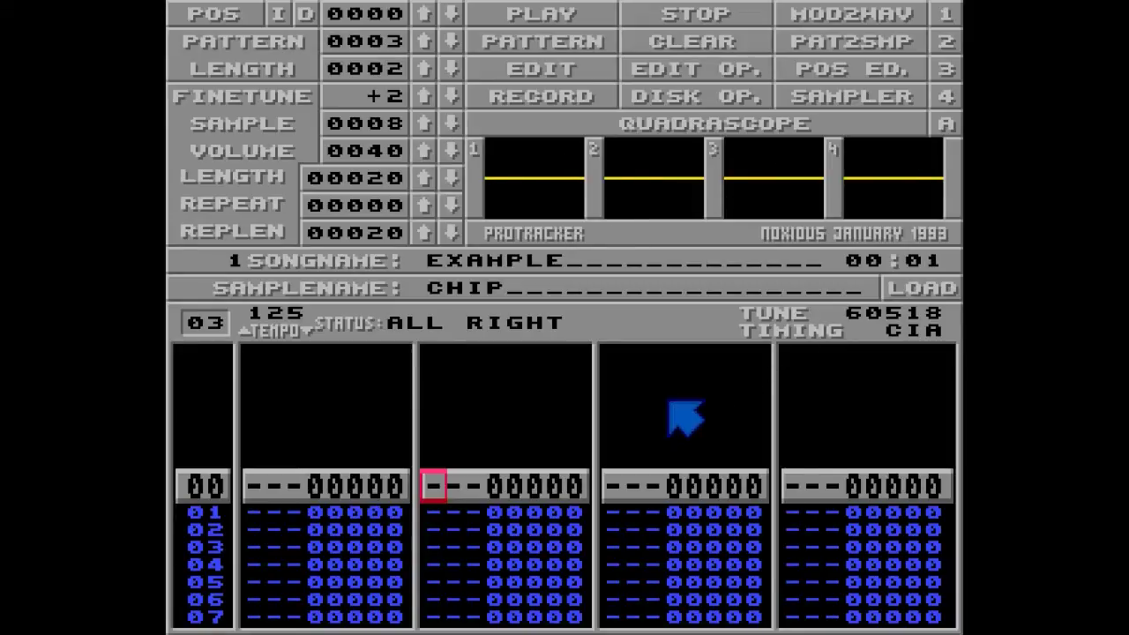
type("qqweqzbzq")
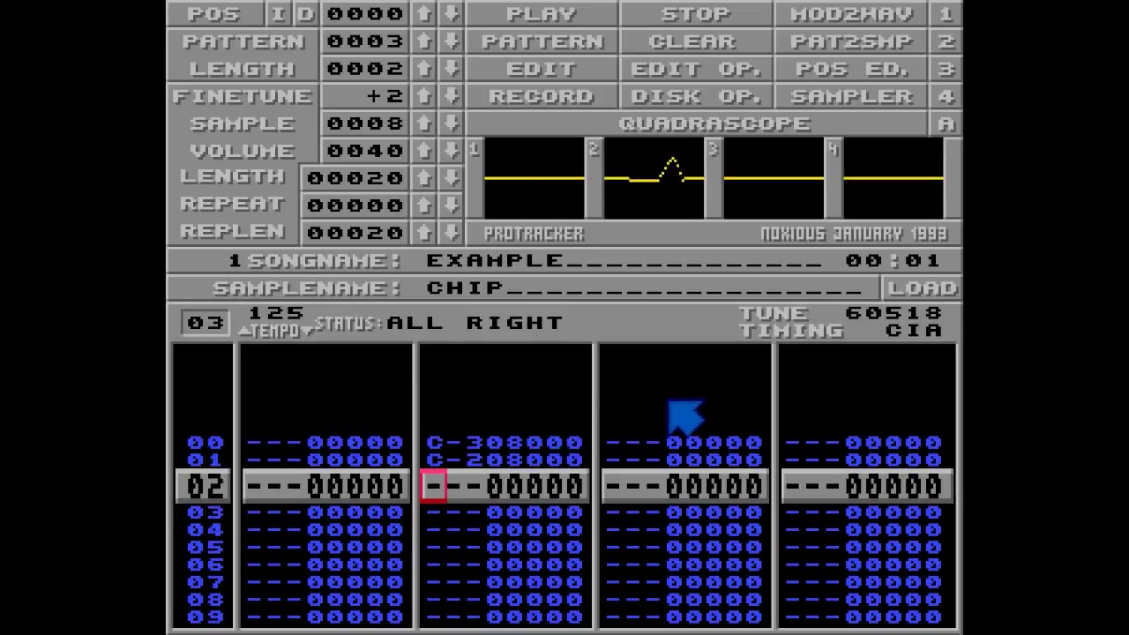
type("wezqzbz")
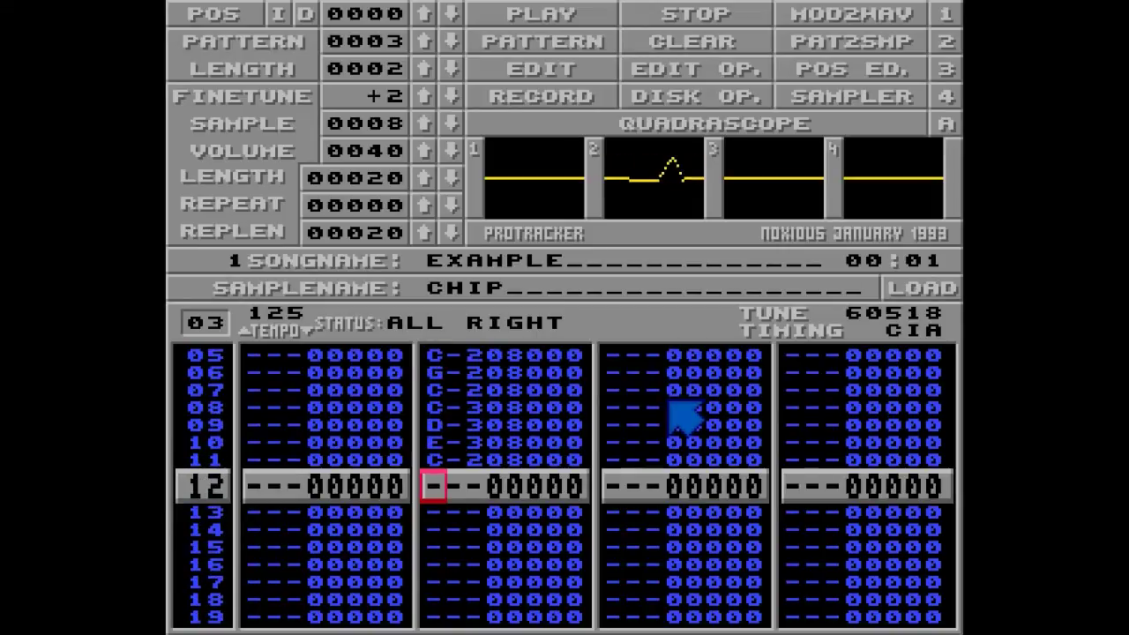
key("space")
- Enter volume-slide effect A on every melody row 00–15
key("Up")
key("Up")
key("Up")
key("Up")
key("Up")
key("Up")
key("Up")
key("Up")
key("Up")
key("Up")
key("Up")
key("Up")
key("Up")
key("Up")
key("Up")
key("Up")
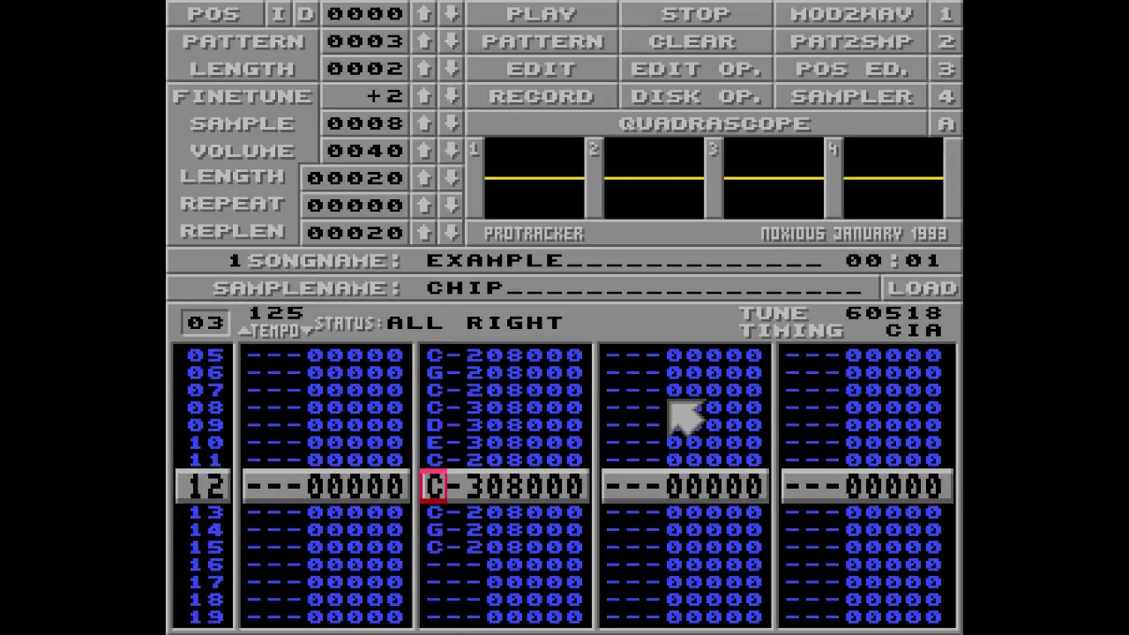
key("Right")
key("Right")
key("Right")
key("space")
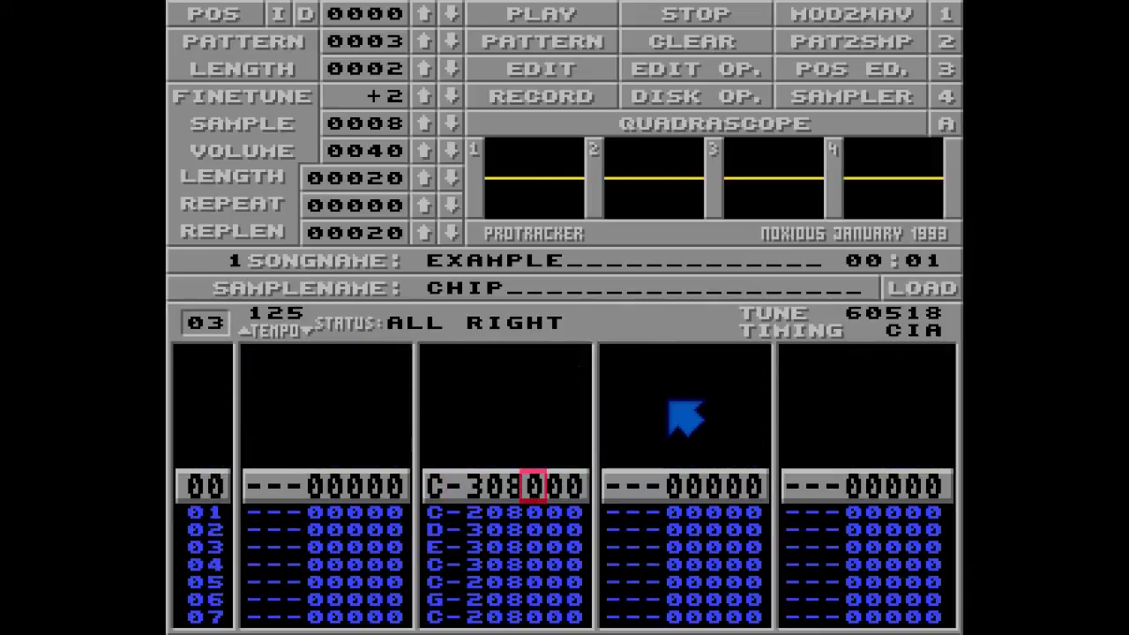
type("aaaaaaaaaaaaaaaa")
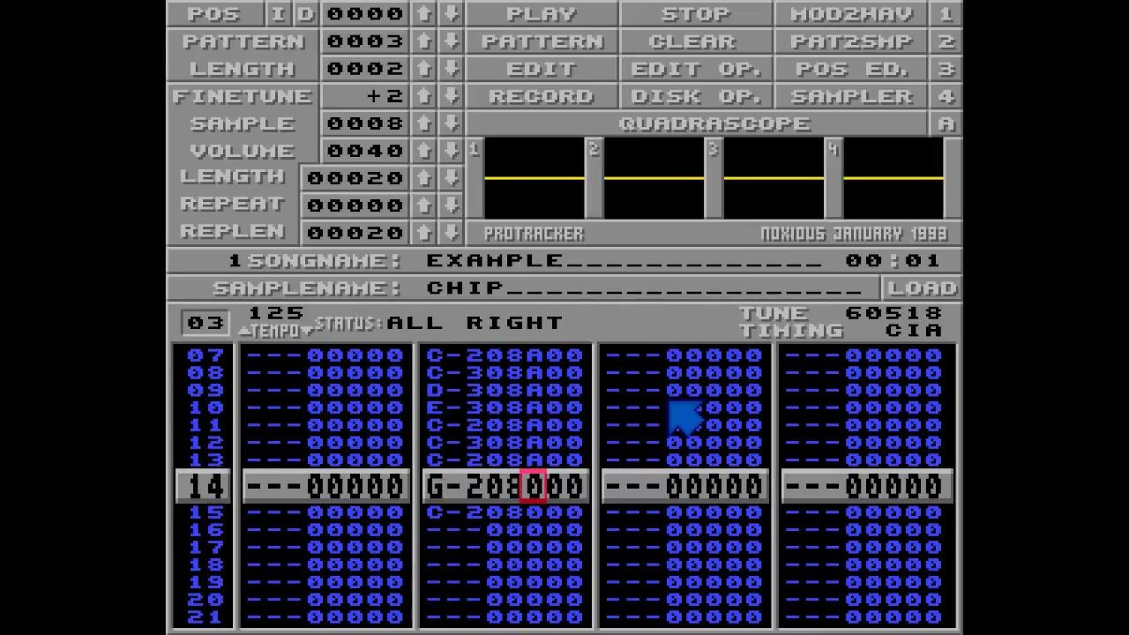
key("Up")
key("Up")
key("Up")
key("Up")
key("Up")
key("Up")
key("Up")
key("Up")
key("Up")
key("Up")
key("Up")
key("Up")
key("Up")
key("Up")
key("Up")
key("Up")
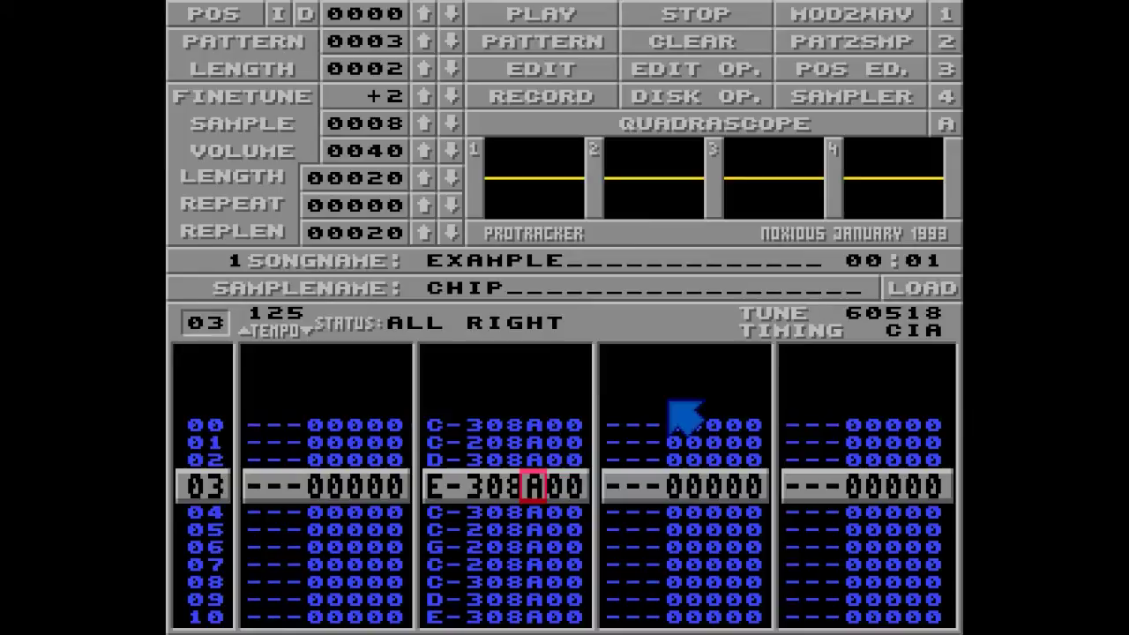
- Complete the riff's slides as A0F, play pattern 03, then advance to empty pattern 04
key("Right")
key("Right")
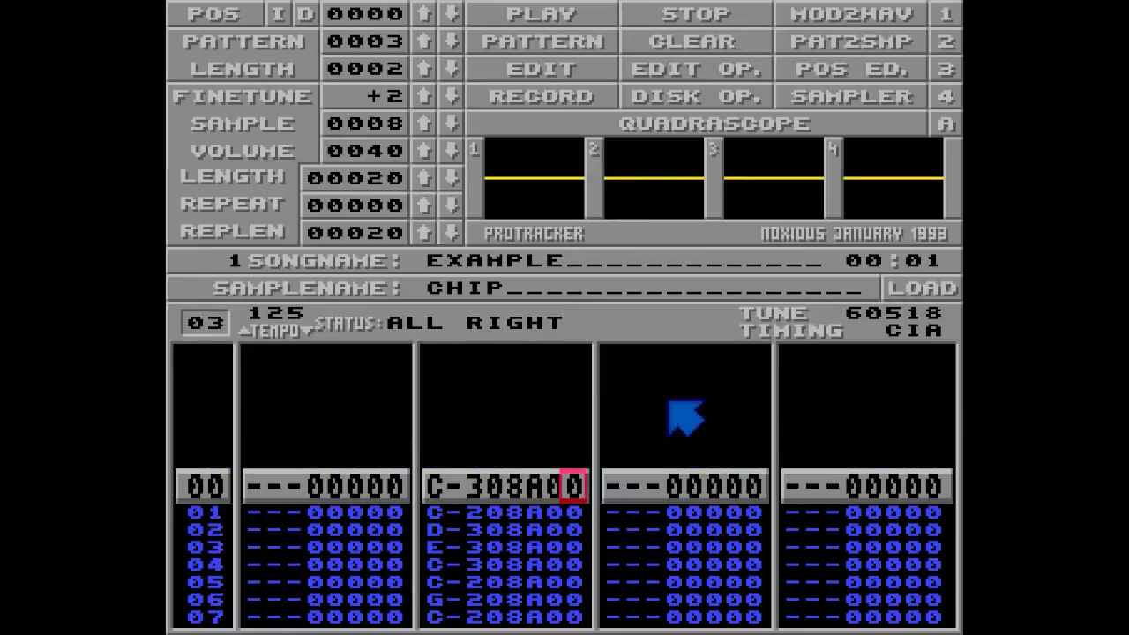
type("ffffffffffffffff")
key("Alt_R")
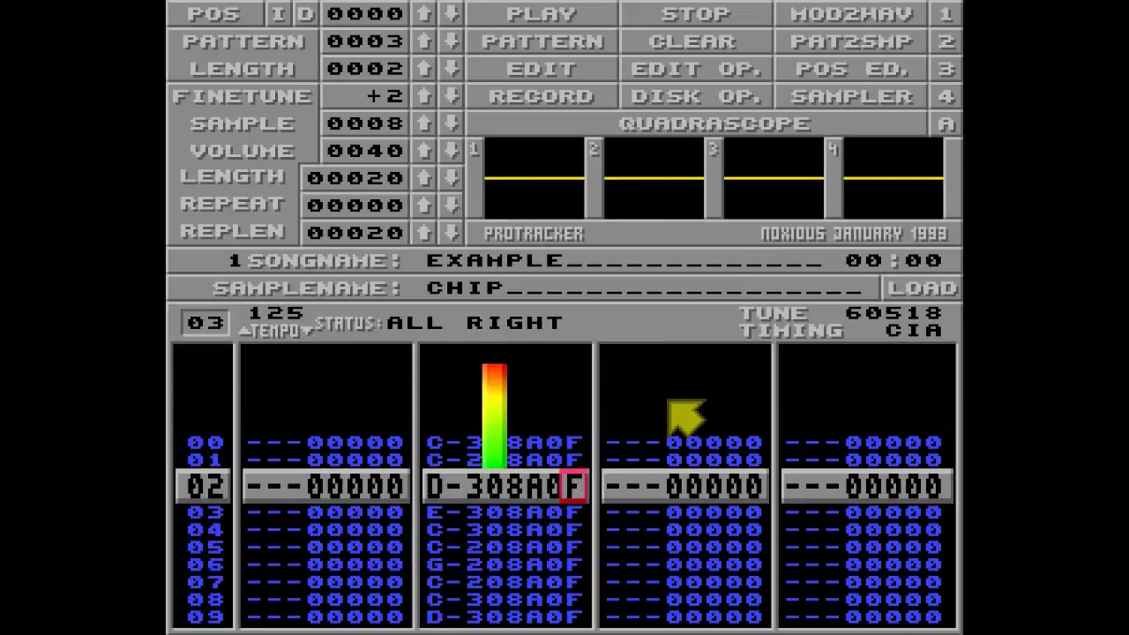
key("space")
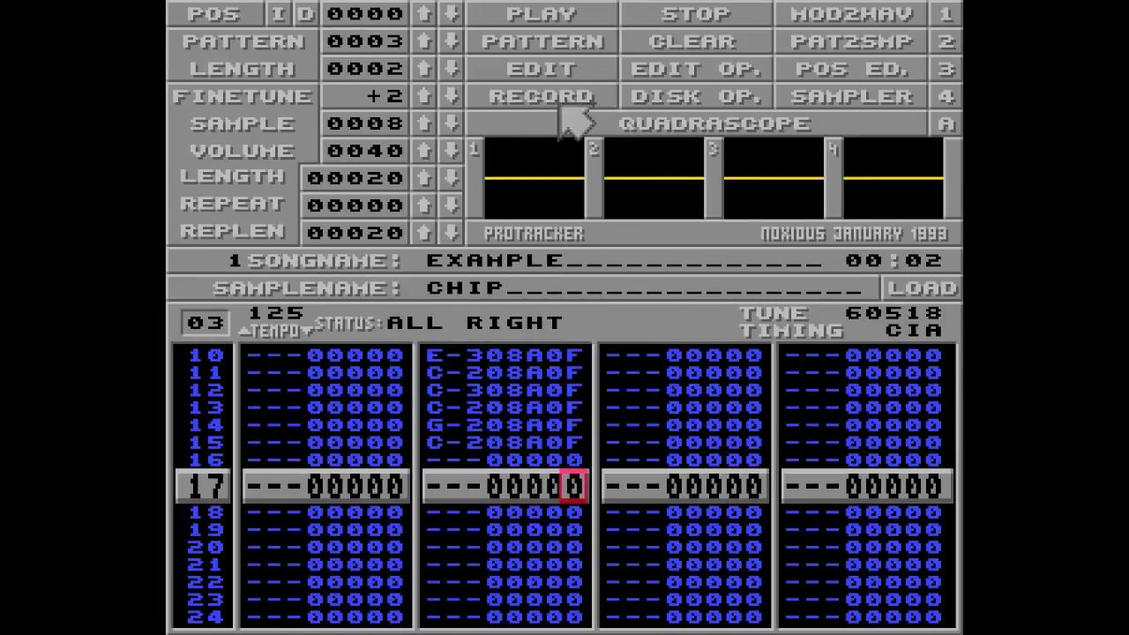
key("Alt_R")
key("space")
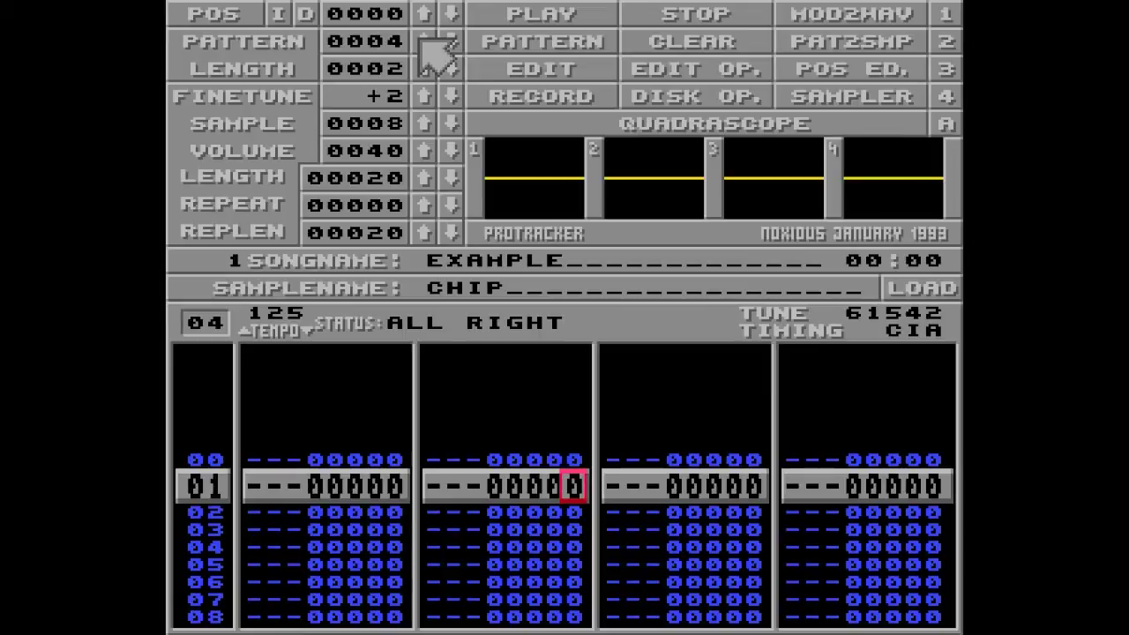
- Choose sample 09 MINOR CHORD and fill channel 2 rows 00–14 with G-2 notes
key("Up")
key("Left")
key("Left")
key("Left")
key("Left")
key("Left")
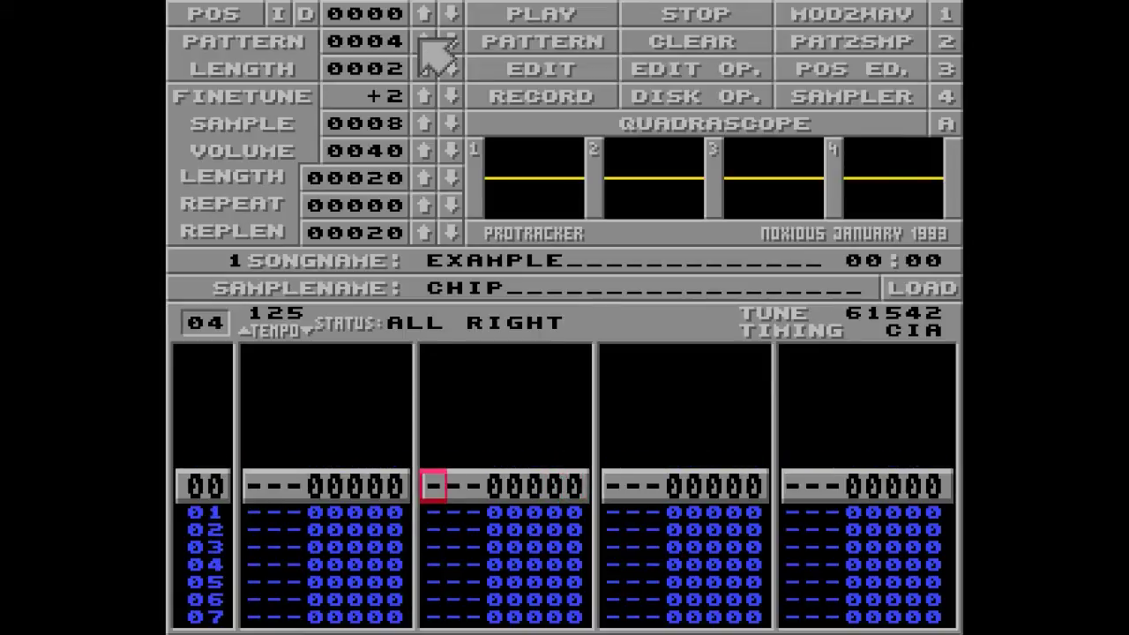
left_click(423, 126)
key("t")
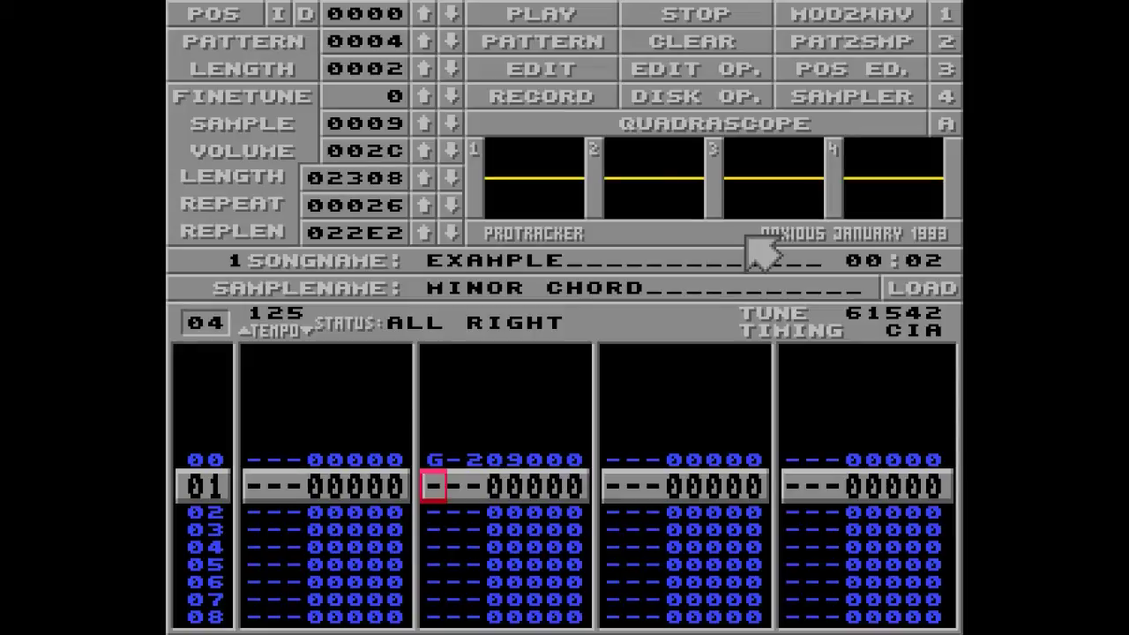
key("t")
key("t")
key("t")
key("t")
key("t")
key("t")
key("t")
key("t")
key("t")
key("t")
key("t")
key("t")
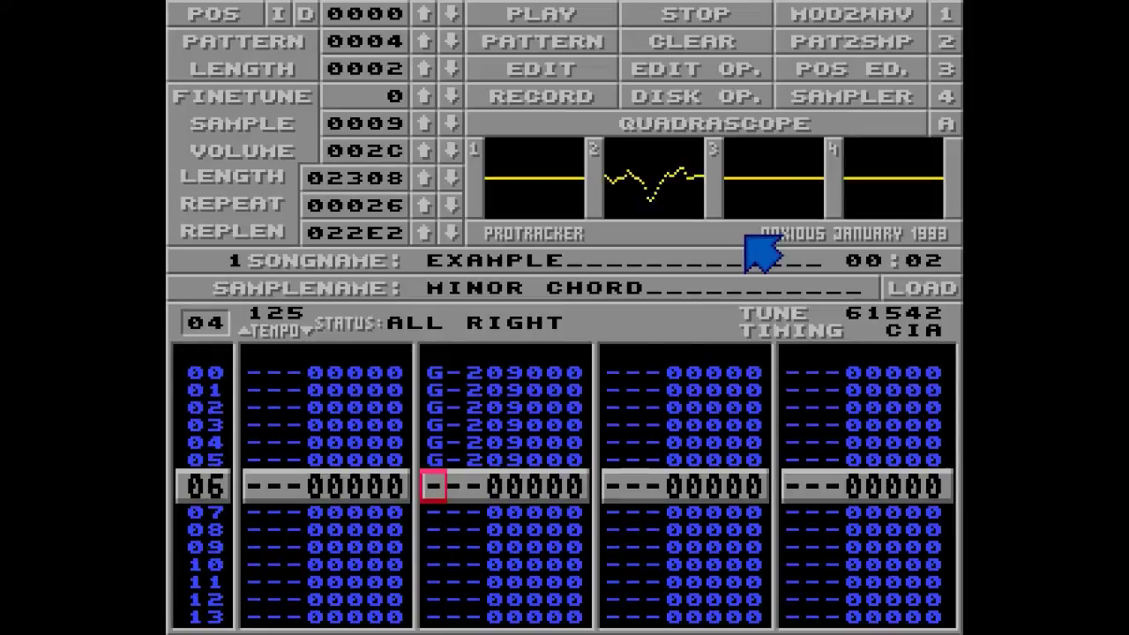
key("t")
key("t")
key("Up")
key("Up")
key("Up")
key("Up")
key("Up")
key("Up")
key("Up")
key("Up")
key("Up")
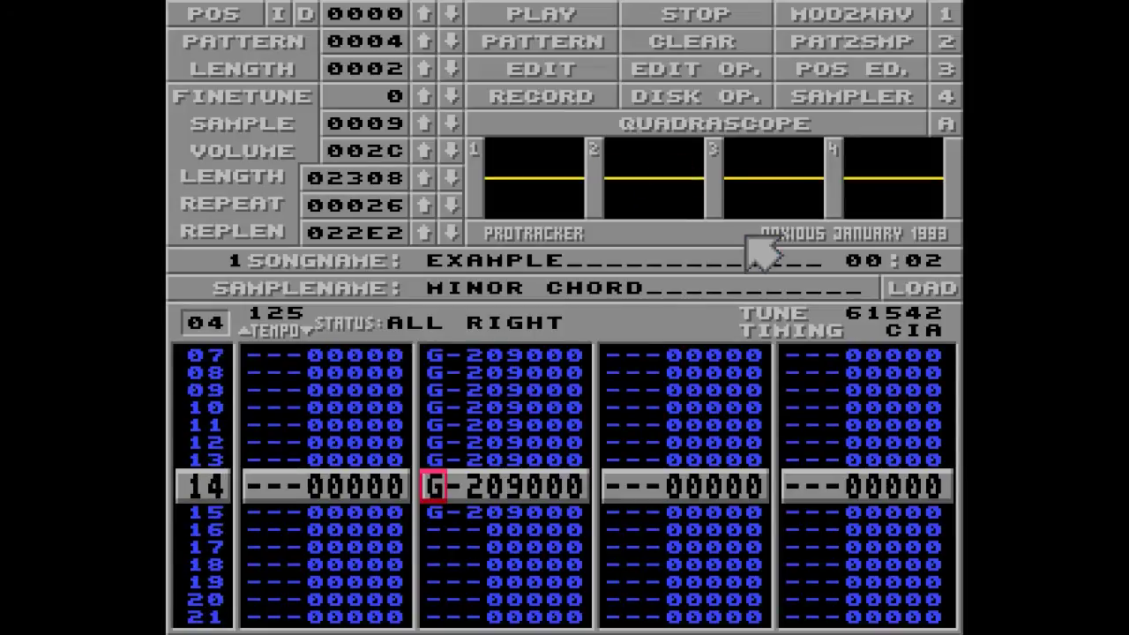
- Add volume-slide command A to each G-2 row through row 14
key("Up")
key("Up")
key("Up")
key("Up")
key("Up")
key("Up")
key("Right")
key("Right")
key("Right")
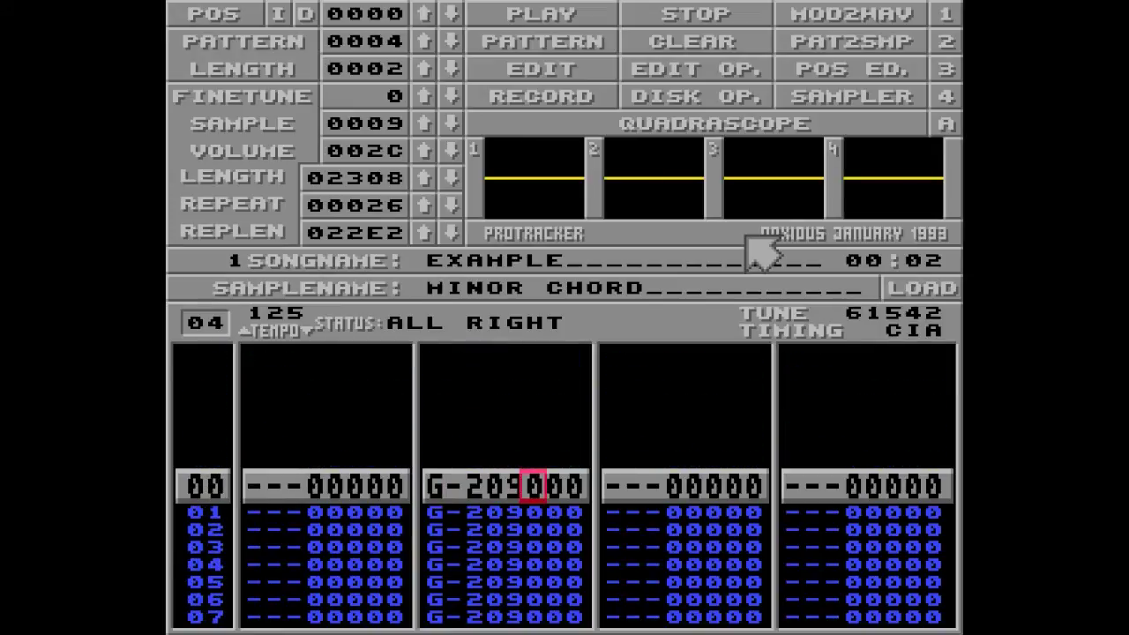
key("a")
key("a")
key("a")
key("a")
key("a")
key("a")
key("a")
key("a")
key("a")
key("a")
key("a")
key("a")
key("a")
key("a")
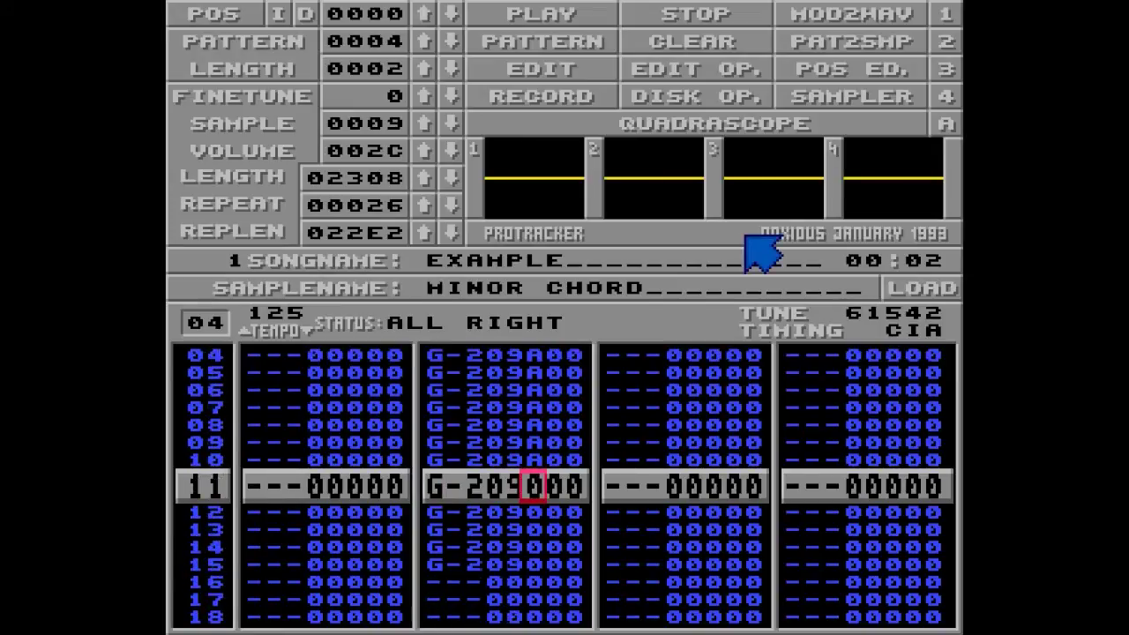
key("a")
key("Up")
key("Up")
key("Up")
key("Up")
key("Up")
key("Up")
key("Up")
key("Up")
key("Up")
key("Up")
key("Up")
key("Up")
key("Up")
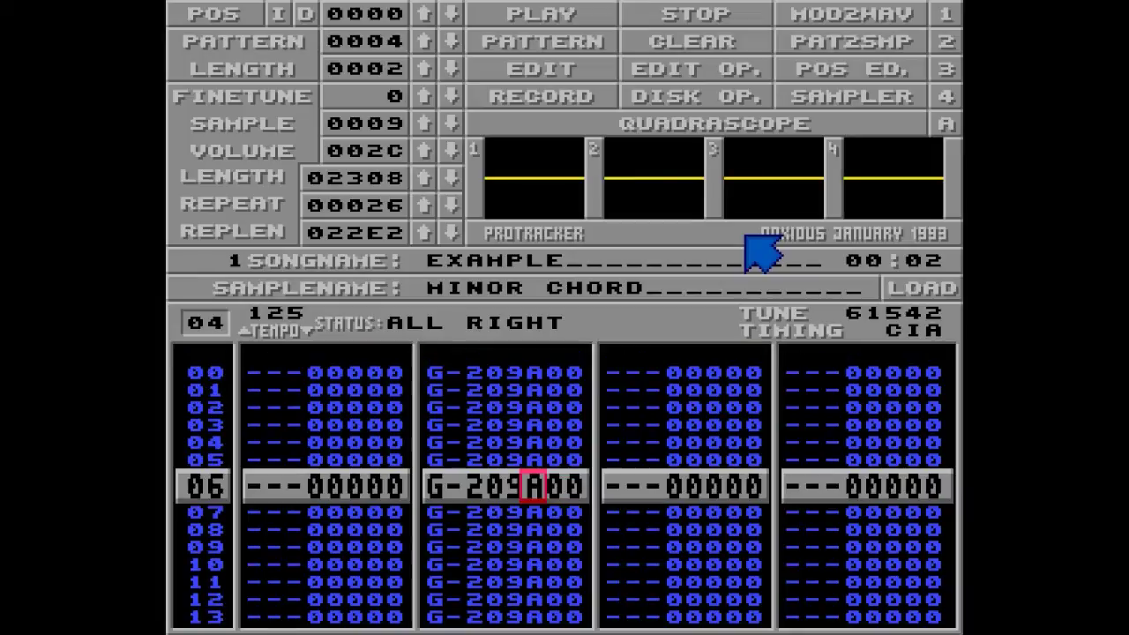
key("Up")
key("Up")
key("Right")
key("Right")
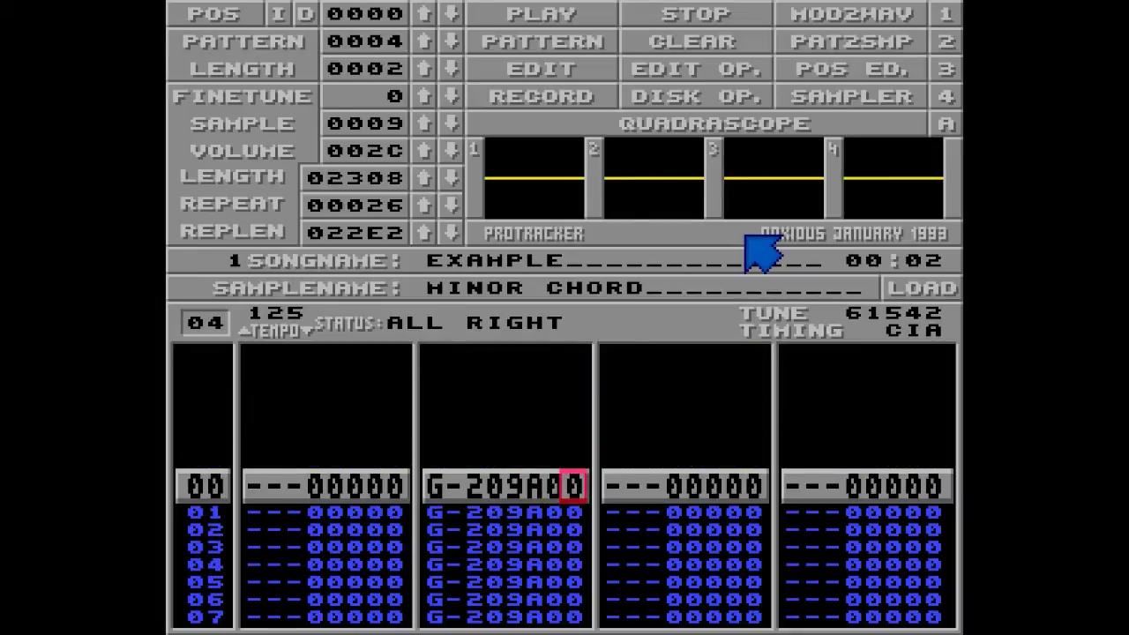
- Fill channel 2's slide parameters with alternating 0A/05, audition the pattern, then view the MINOR CHORD sample
type("aa5aa5aa5aa5aa5a")
key("Alt_R")
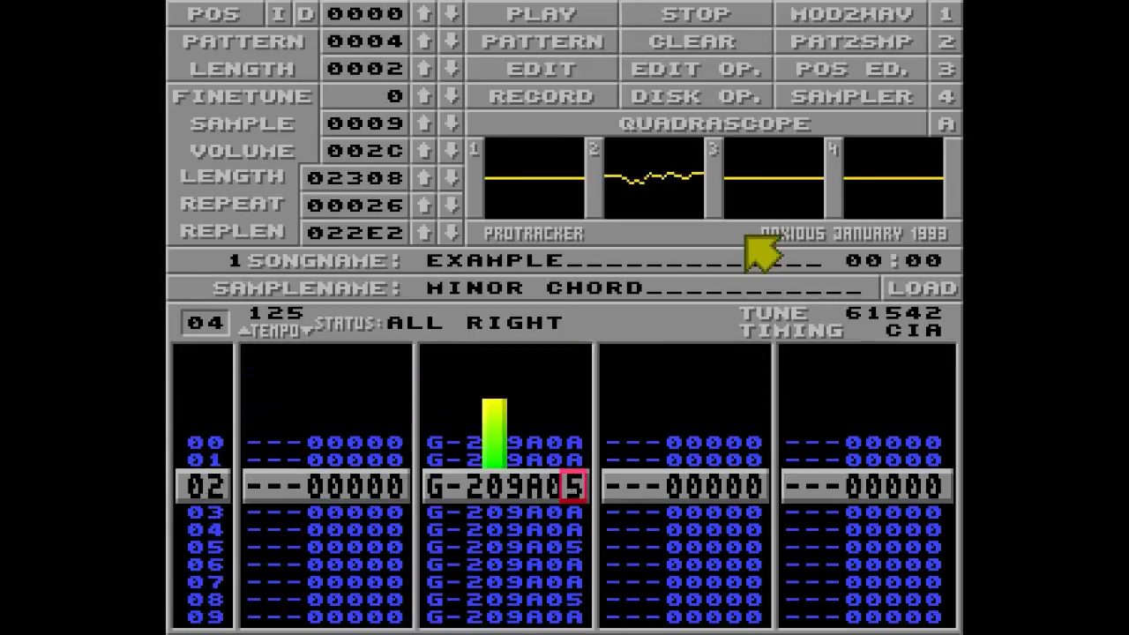
key("space")
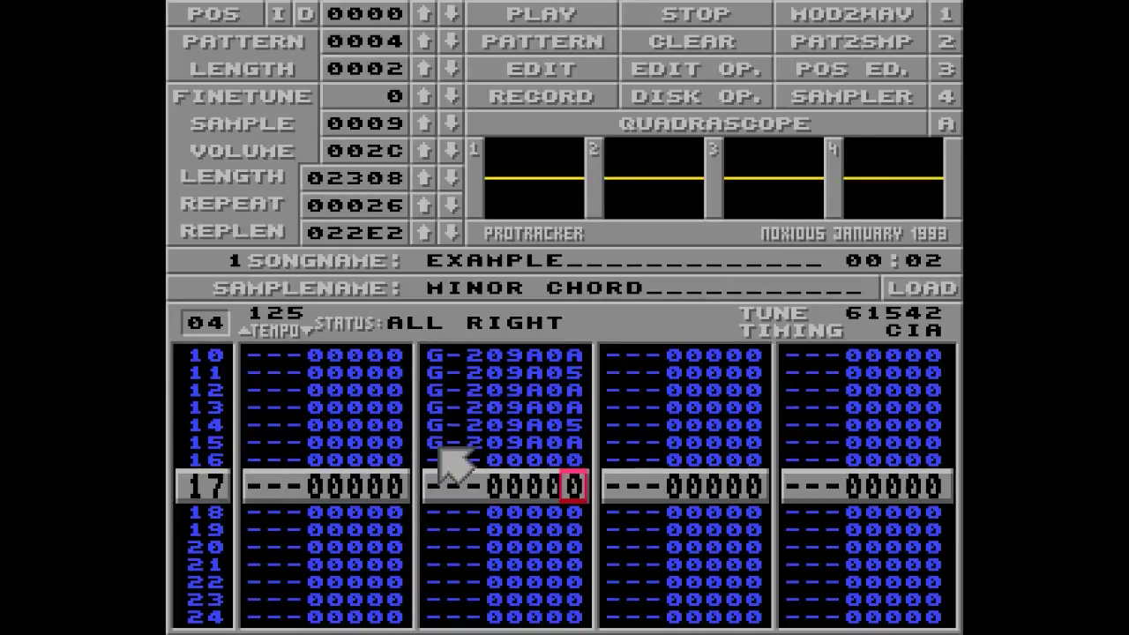
left_click(858, 99)
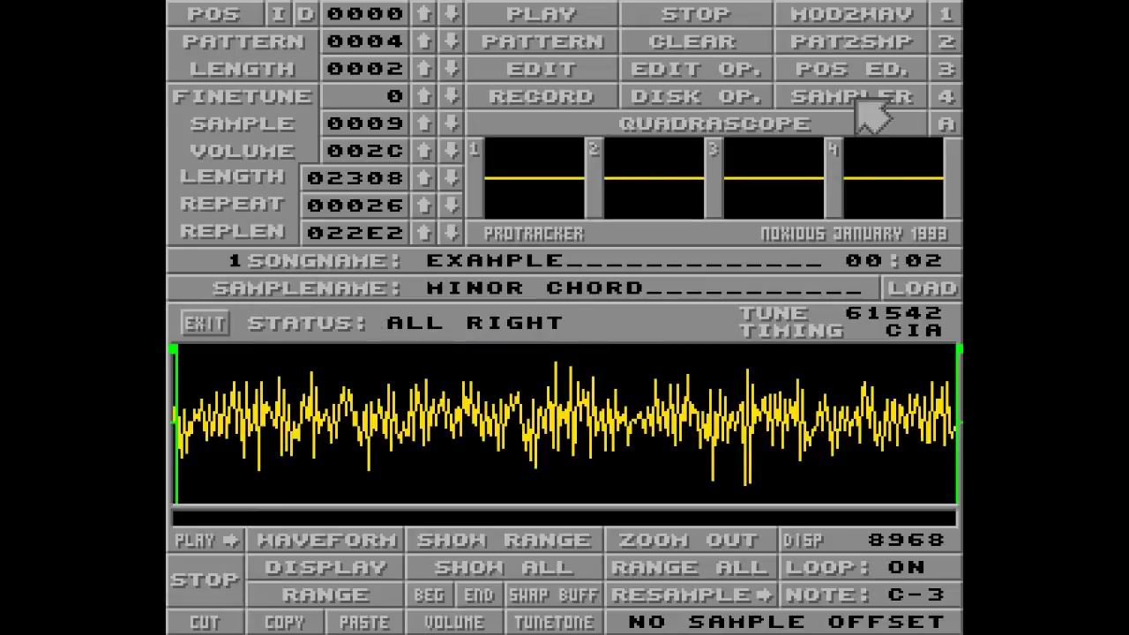
- Audition the MINOR CHORD sample, return to pattern 04 and turn edit mode on
left_click(587, 15)
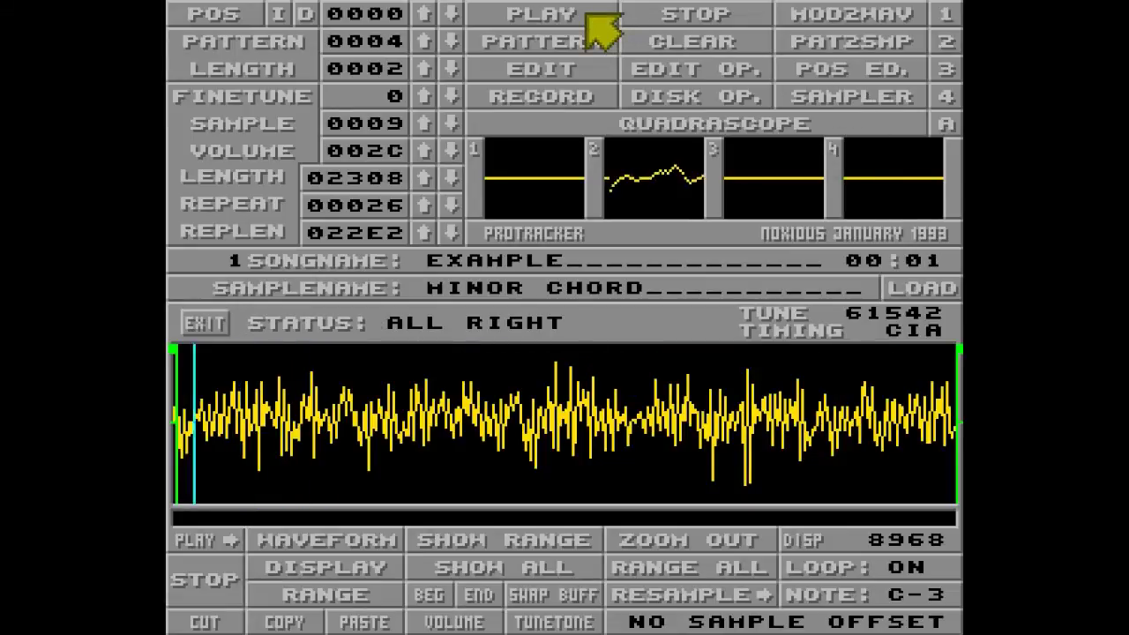
key("space")
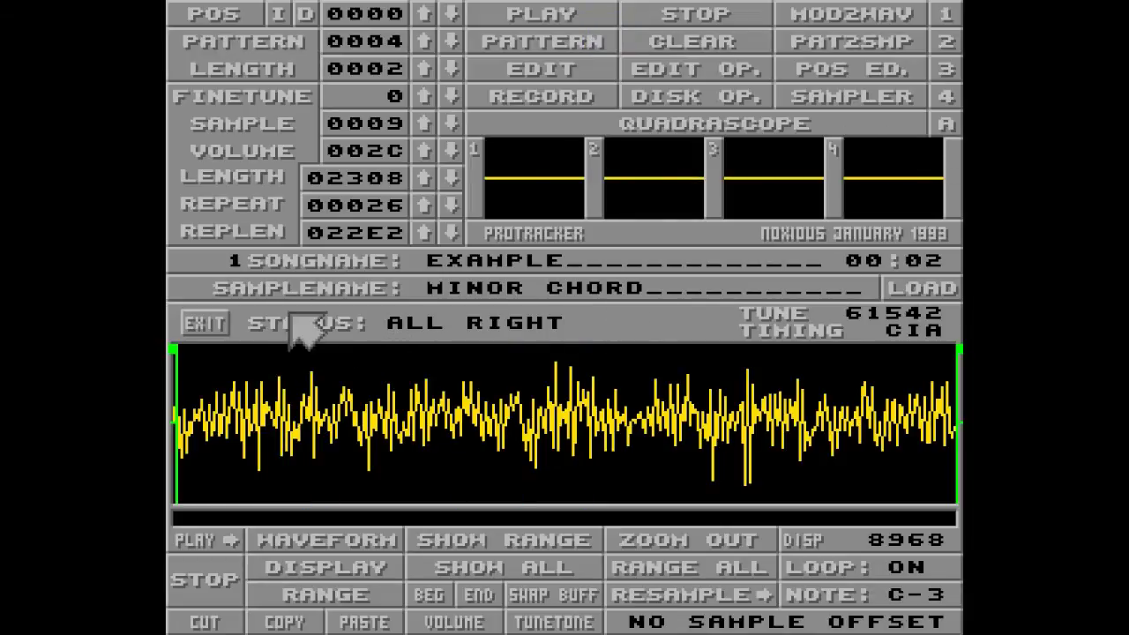
left_click(201, 324)
key("space")
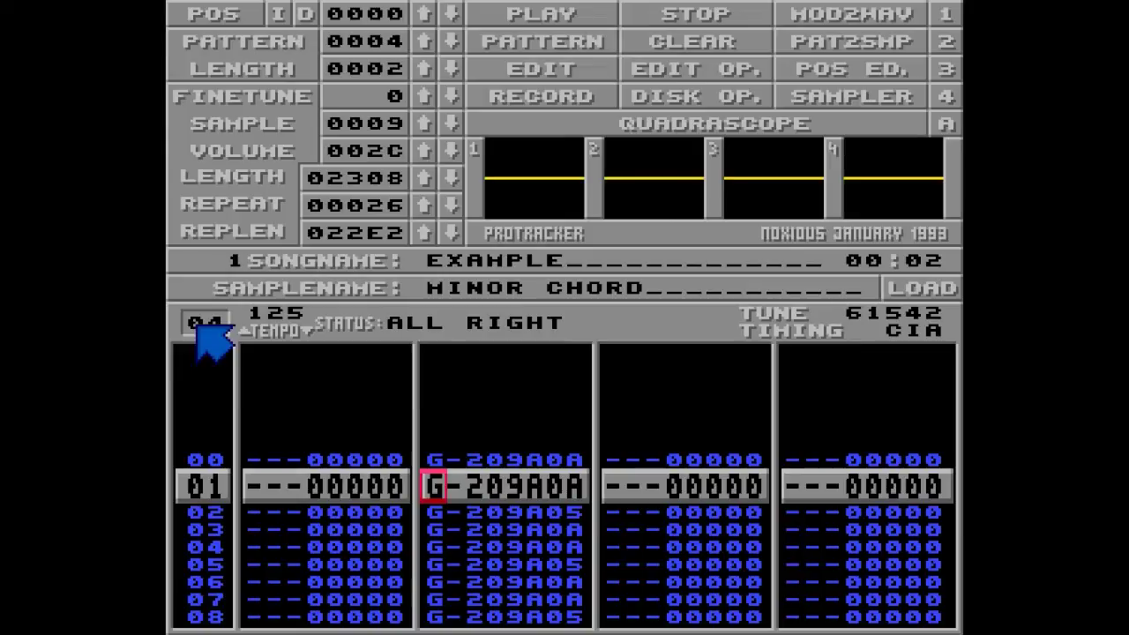
- Delete the notes on channel 2 rows 01–15 and enter sample 09 on rows 01–13
key("Delete")
key("Delete")
key("Delete")
key("Delete")
key("Delete")
key("Delete")
key("Delete")
key("Delete")
key("Delete")
key("Delete")
key("Delete")
key("Delete")
key("Delete")
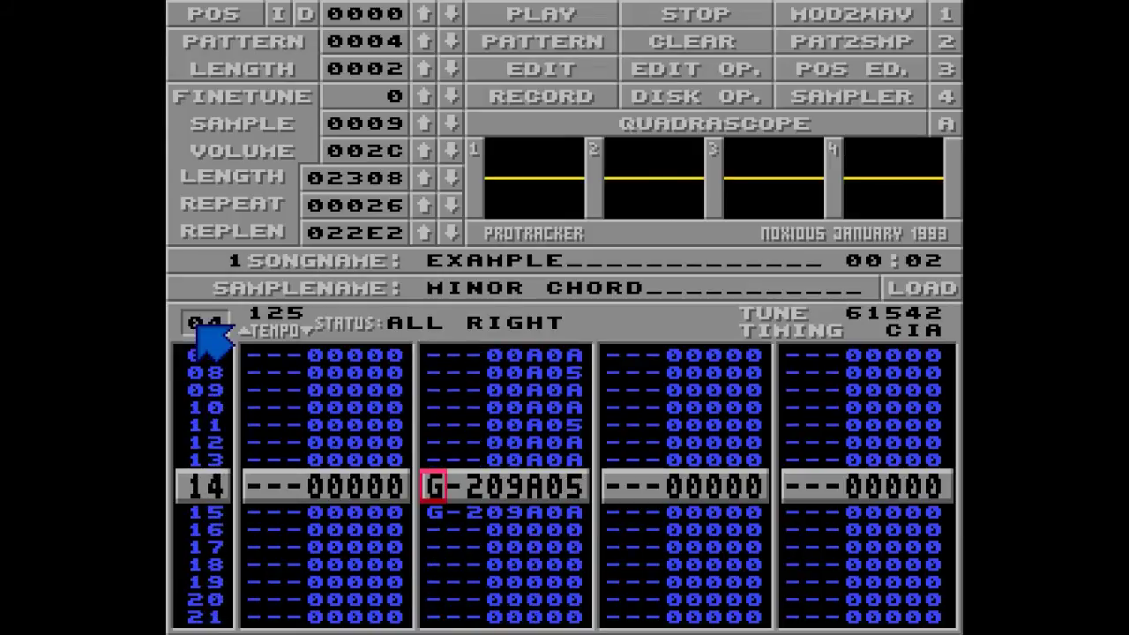
key("Delete")
key("Delete")
key("Up")
key("Up")
key("Up")
key("Up")
key("Up")
key("Up")
key("Up")
key("Up")
key("Up")
key("Up")
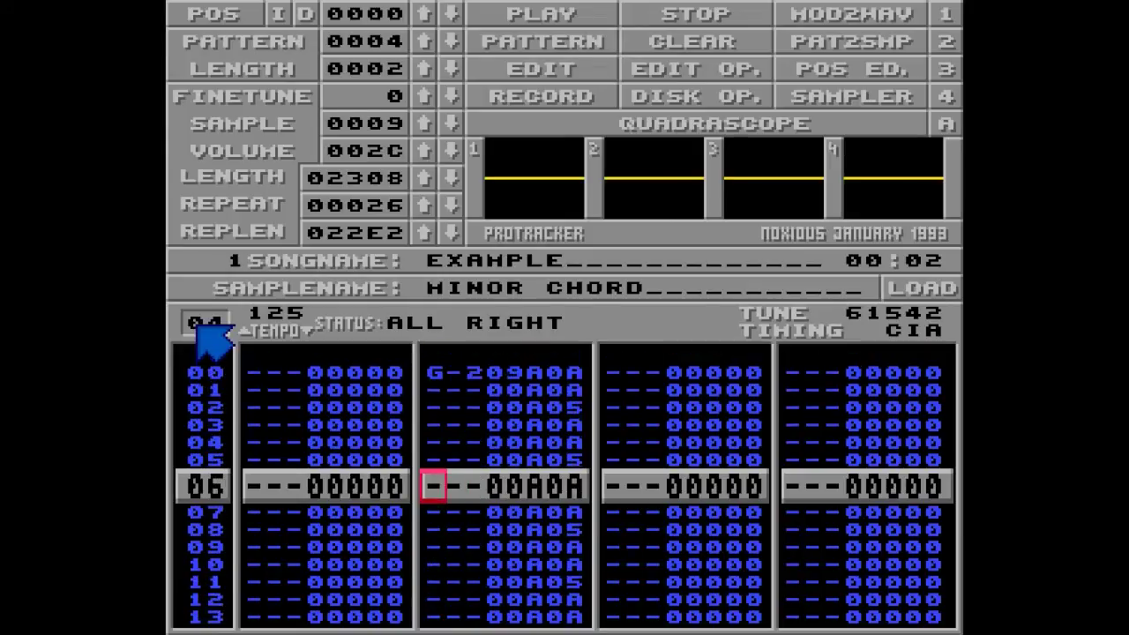
key("Up")
key("Up")
key("Up")
key("Up")
key("Up")
key("Right")
key("Right")
type("9999999999999")
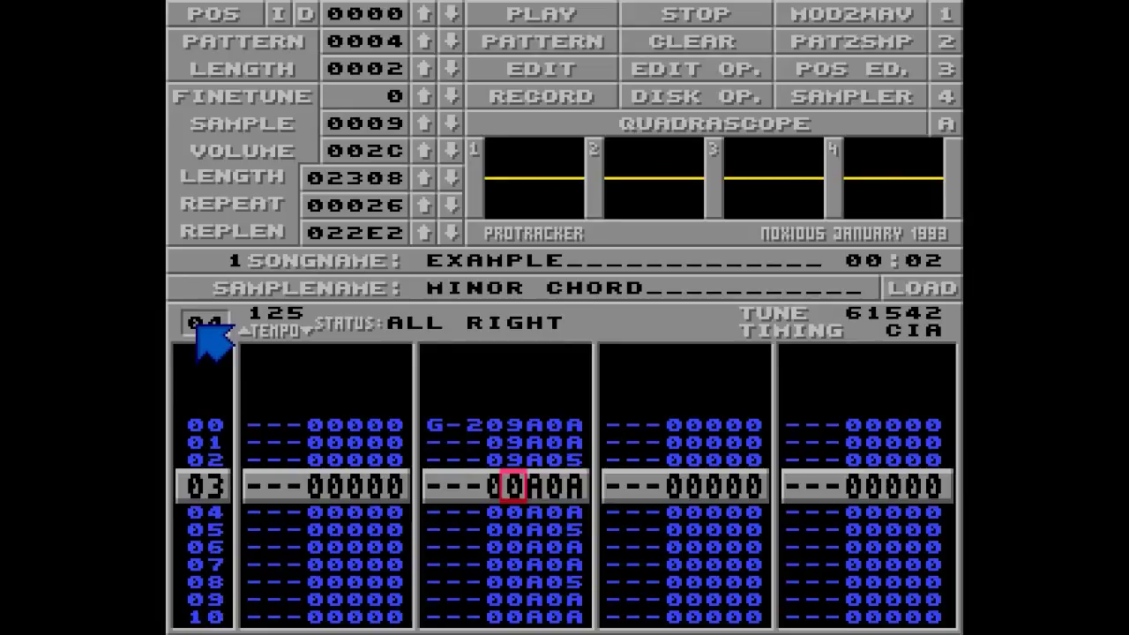
type("99")
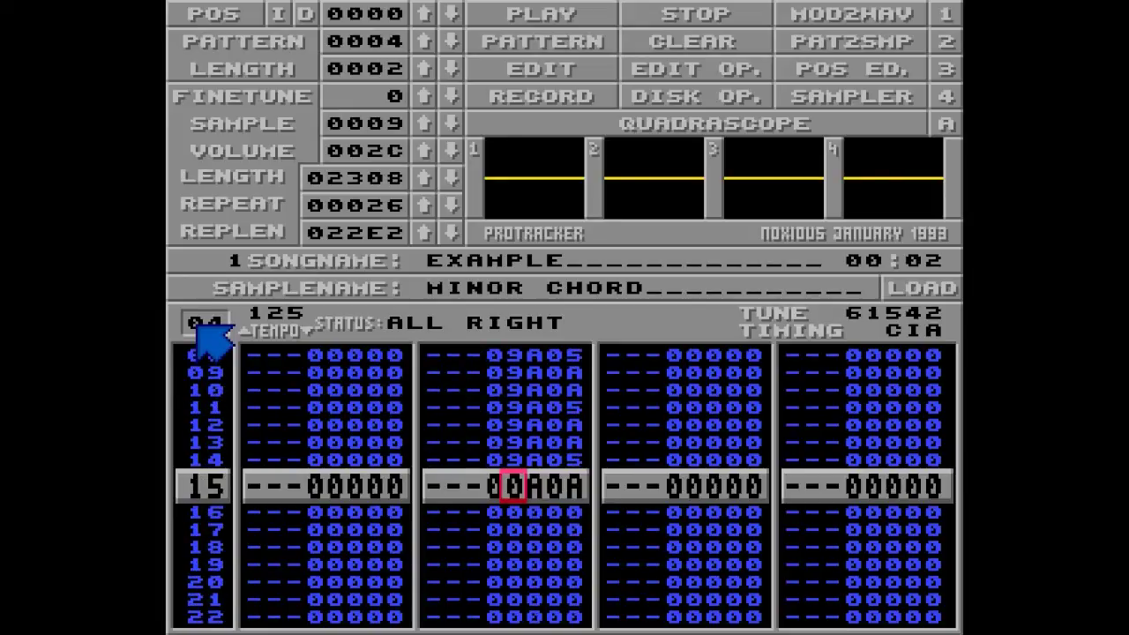
- Play the pattern briefly to hear the change, then view the MINOR CHORD sample
key("Alt_R")
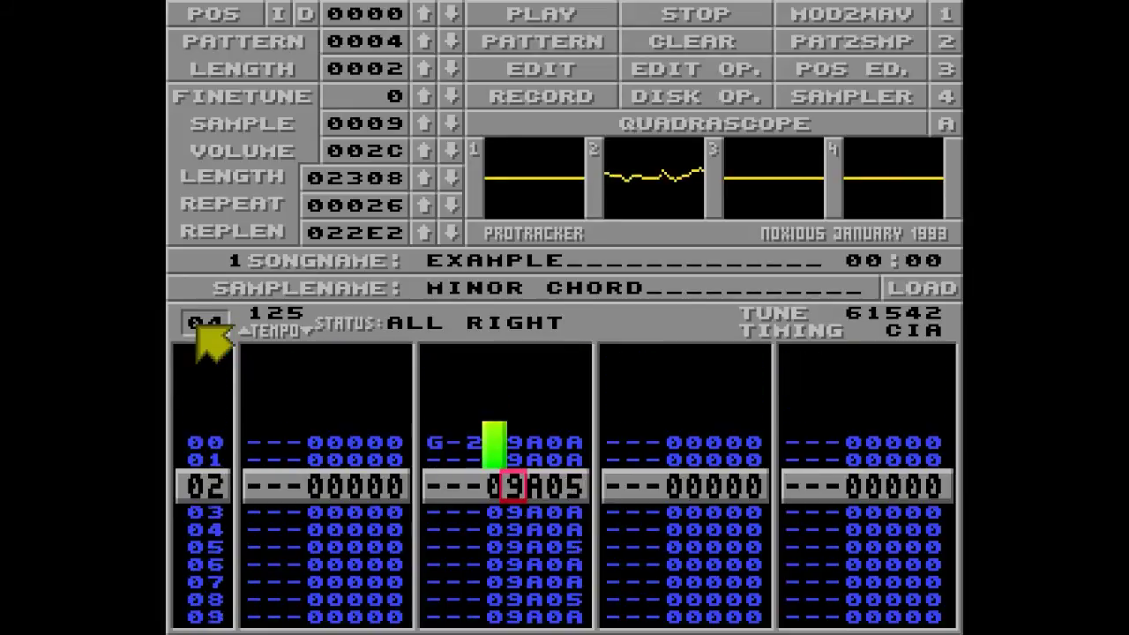
key("space")
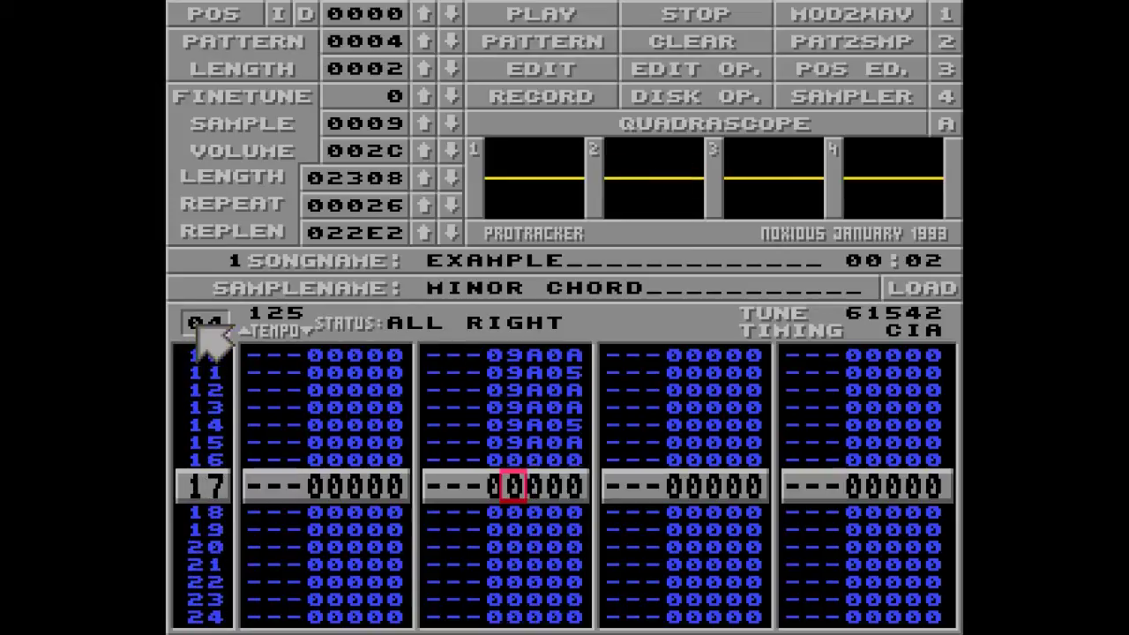
left_click(844, 97)
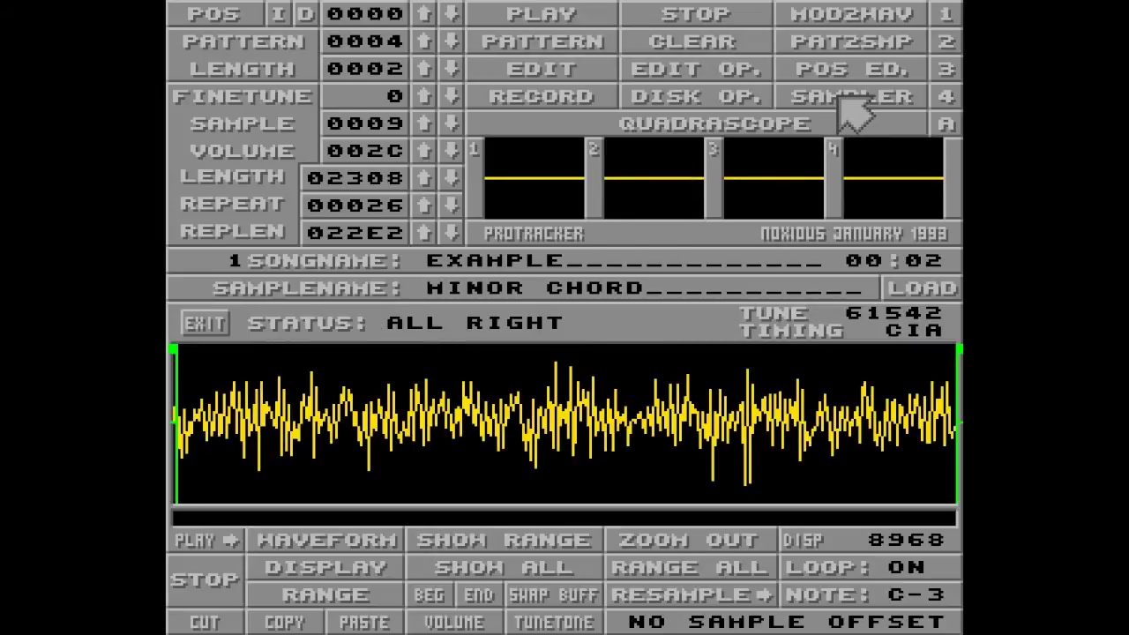
- Audition MINOR CHORD and mark a sample offset of 907 in its waveform, then return to the pattern
key("Alt_R")
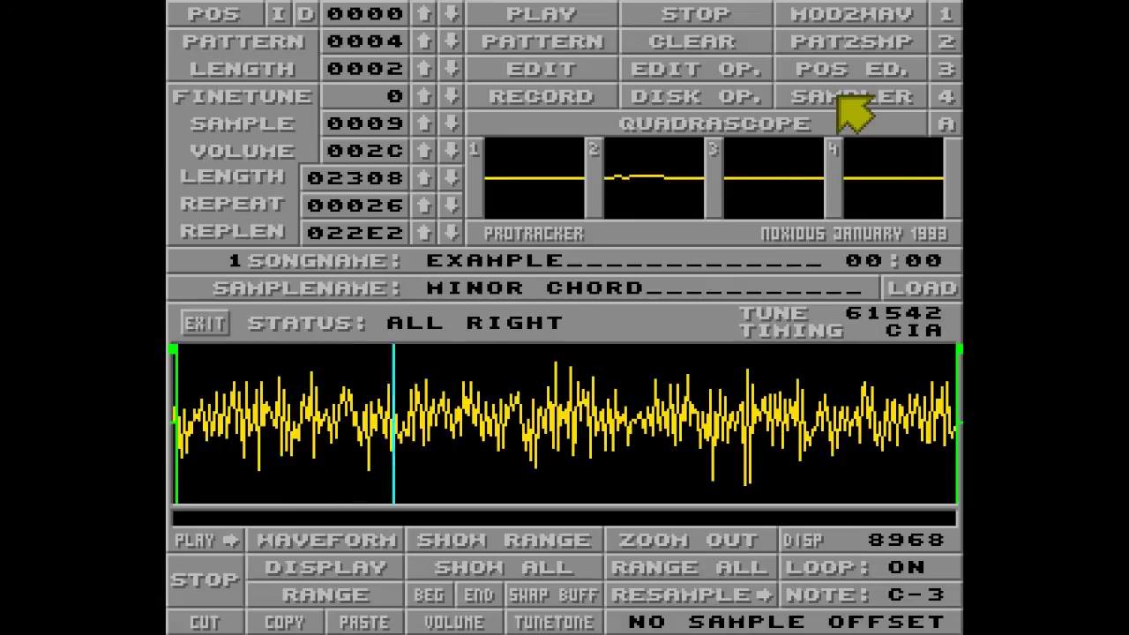
key("space")
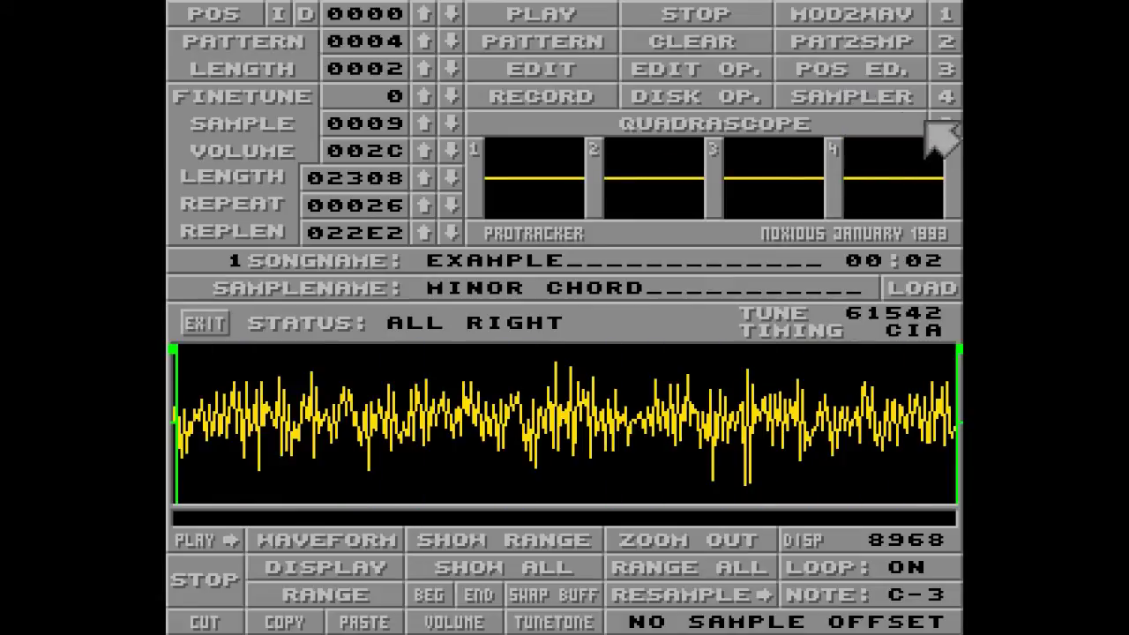
left_click(486, 386)
left_click_drag(486, 386, 331, 348)
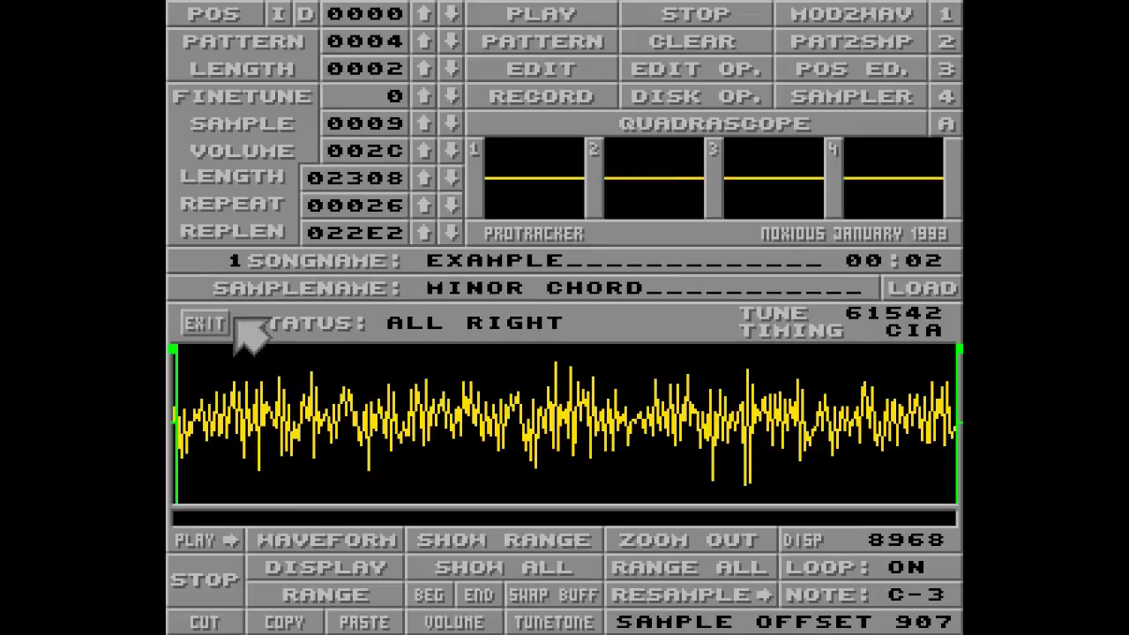
left_click(217, 321)
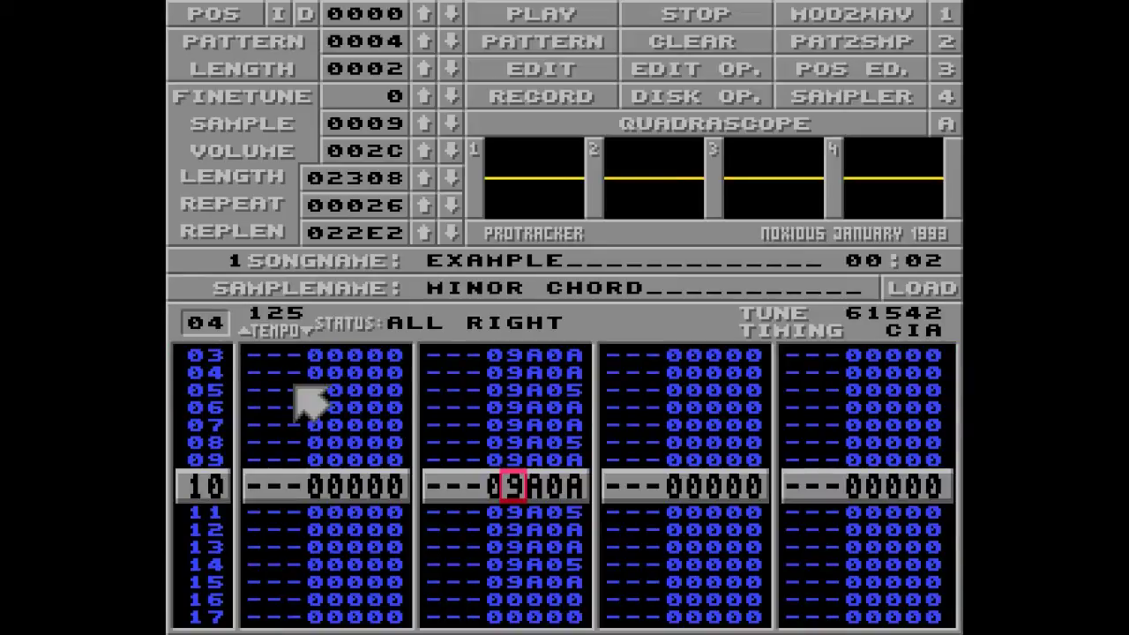
- Change row 10's sample number on channel 2 from 09 to 03
key("space")
key("3")
key("space")
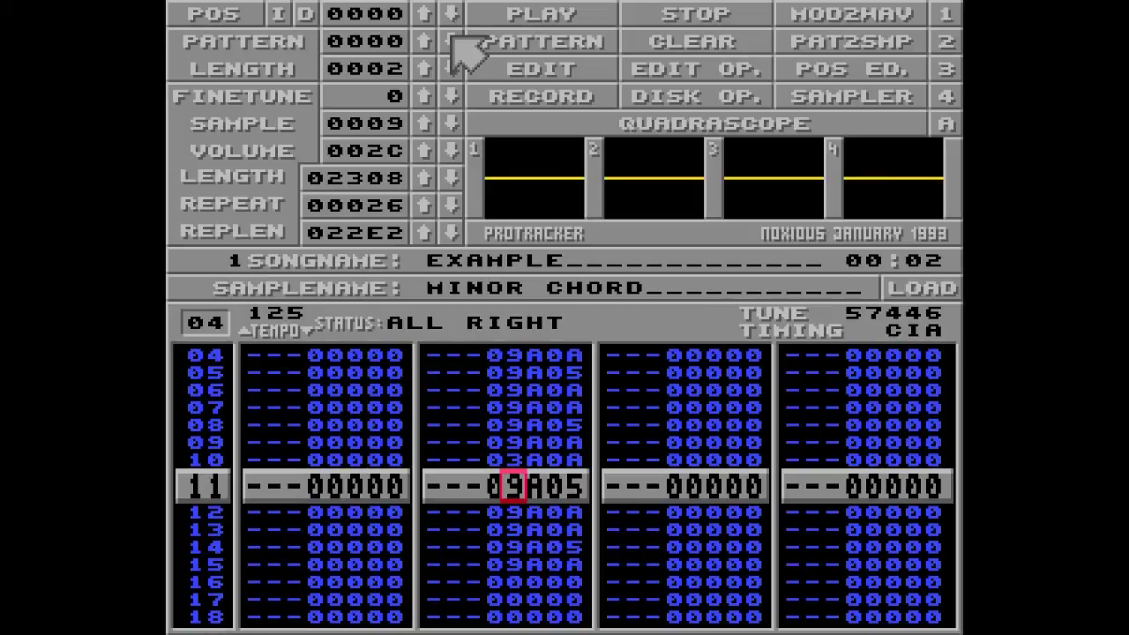
- Play the whole song from the start and stop it at position 0001
left_click(453, 39)
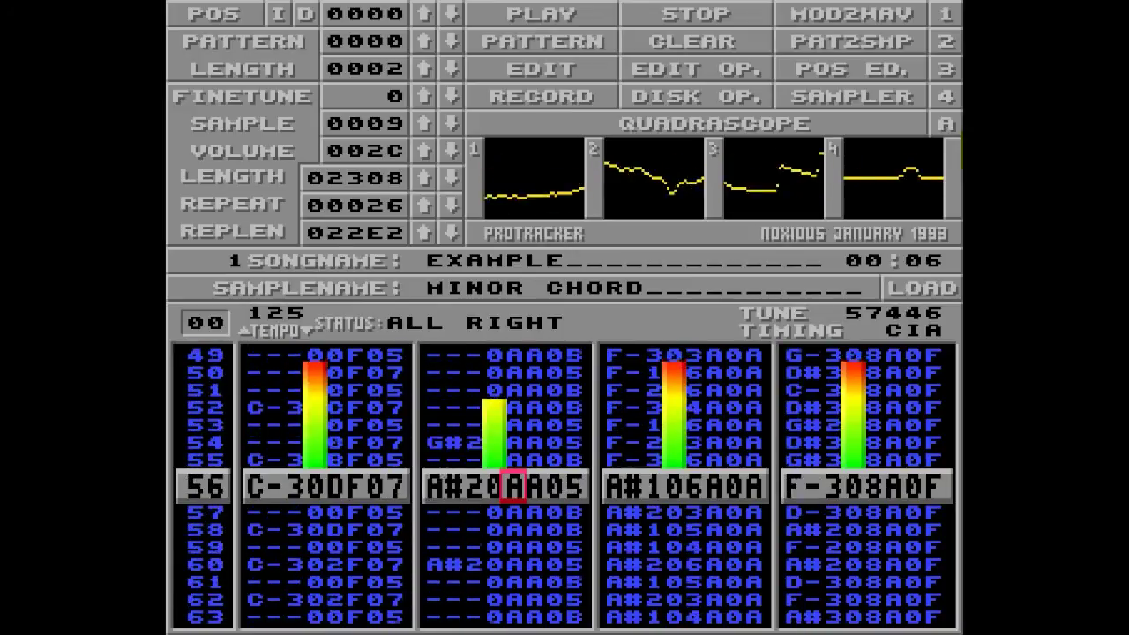
key("space")
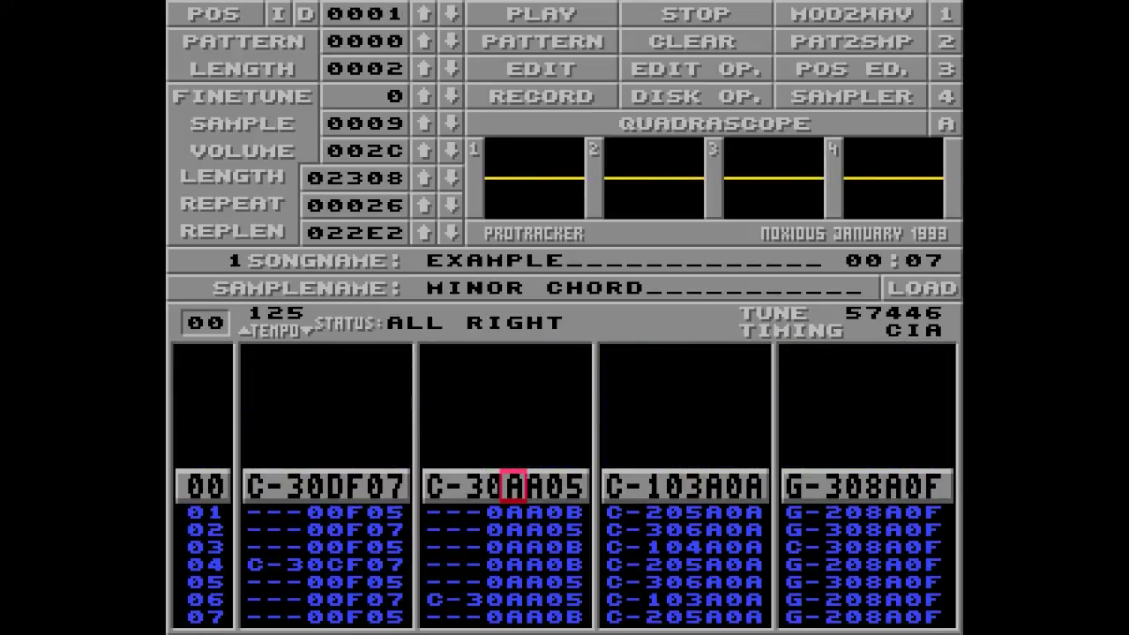